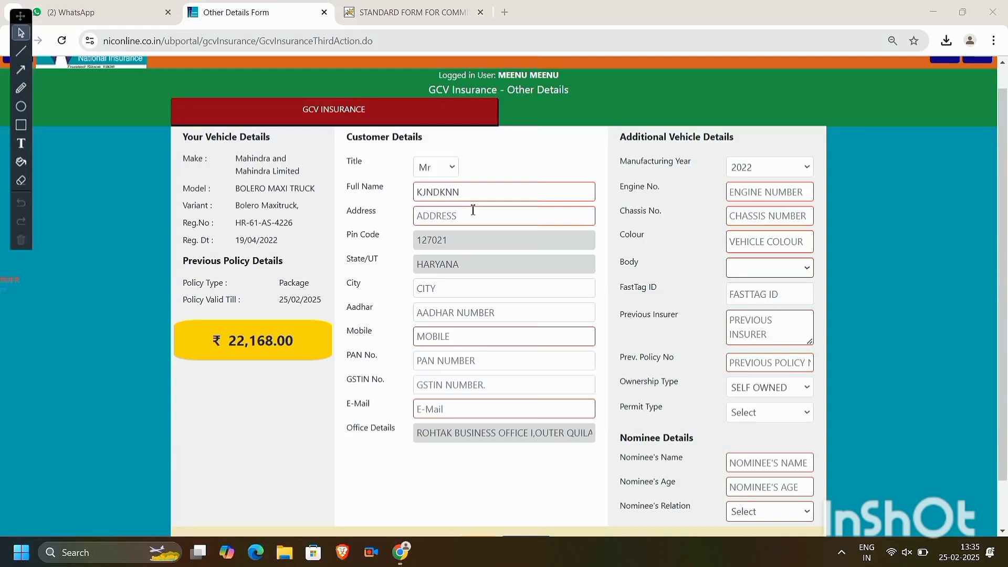
- Select the dummy name in the Full Name field so it can be replaced
{"action": "left_click", "coordinate": [461, 216]}
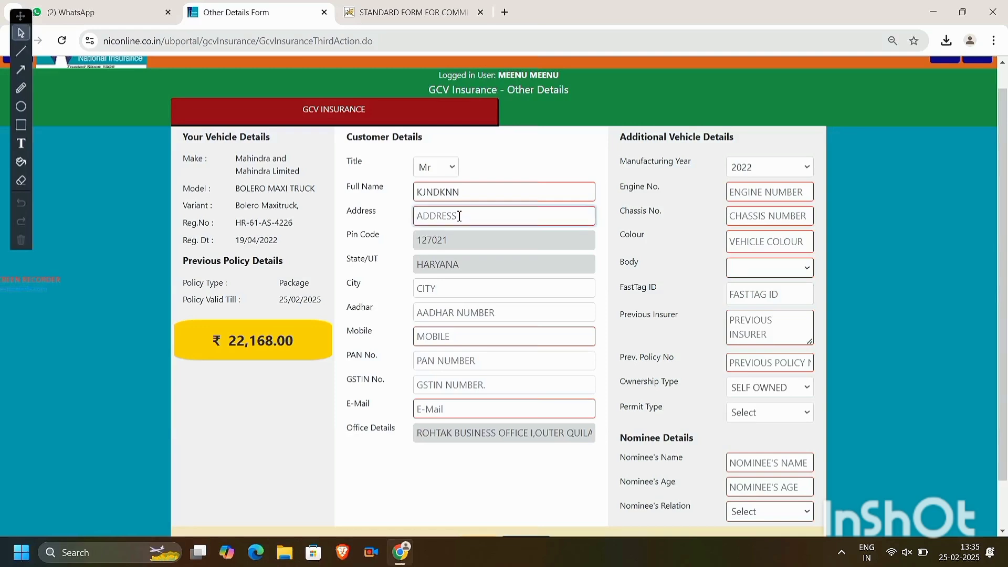
{"action": "double_click", "coordinate": [448, 192]}
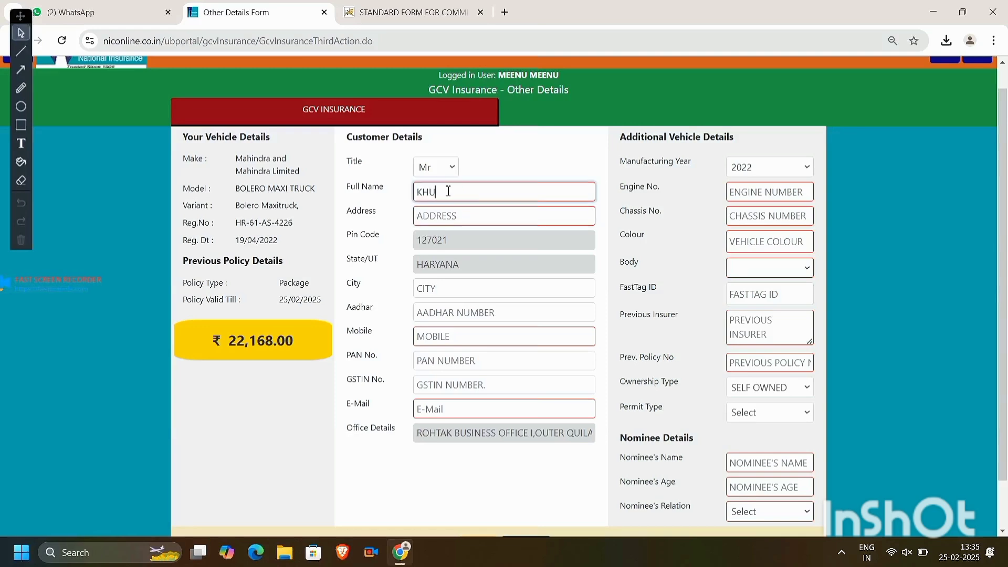
- Enter the customer's name and the full postal address with house, ward, city, state and pin
{"action": "key", "text": "Tab"}
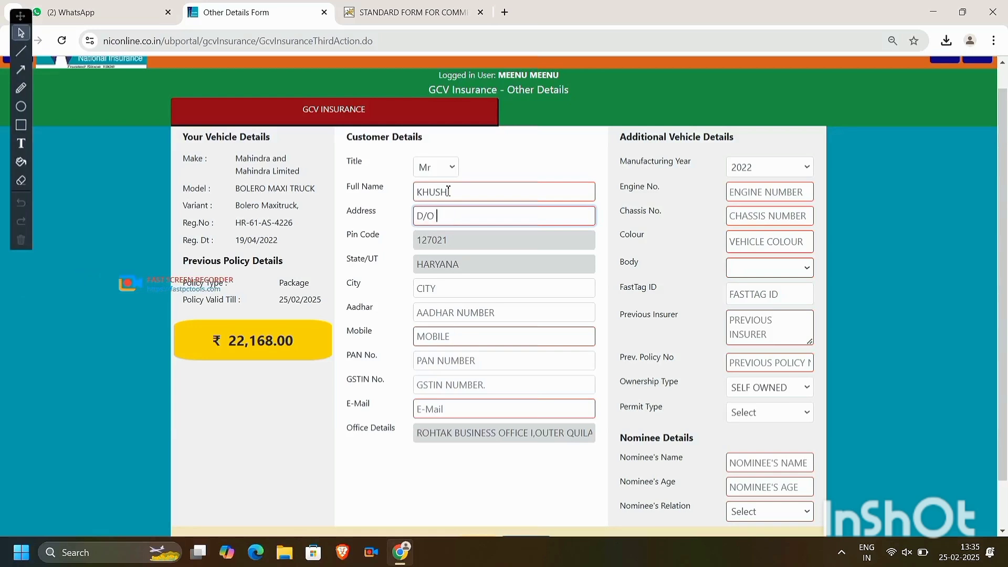
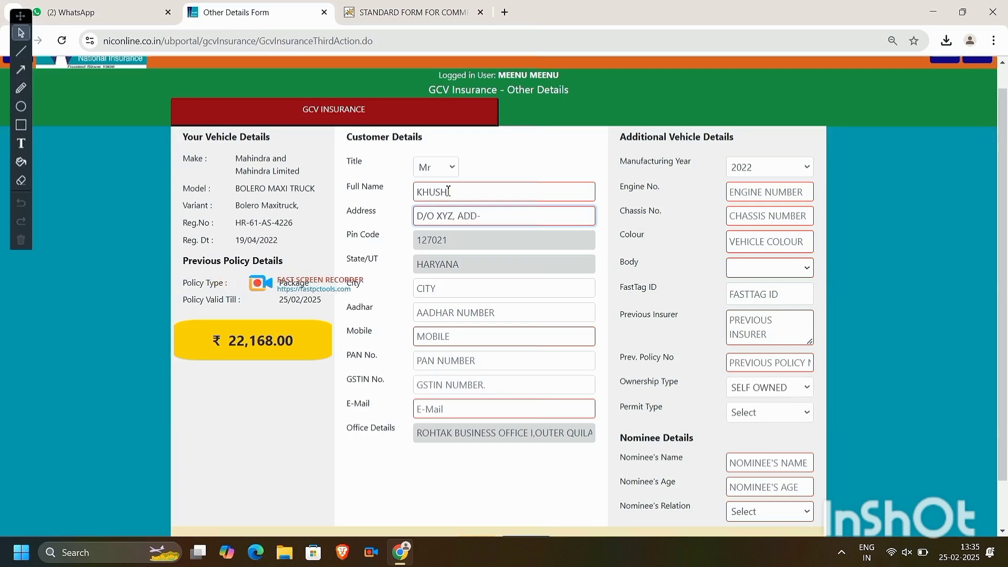
{"action": "key", "text": "BackSpace"}
{"action": "key", "text": "BackSpace"}
{"action": "key", "text": "BackSpace"}
{"action": "key", "text": "BackSpace"}
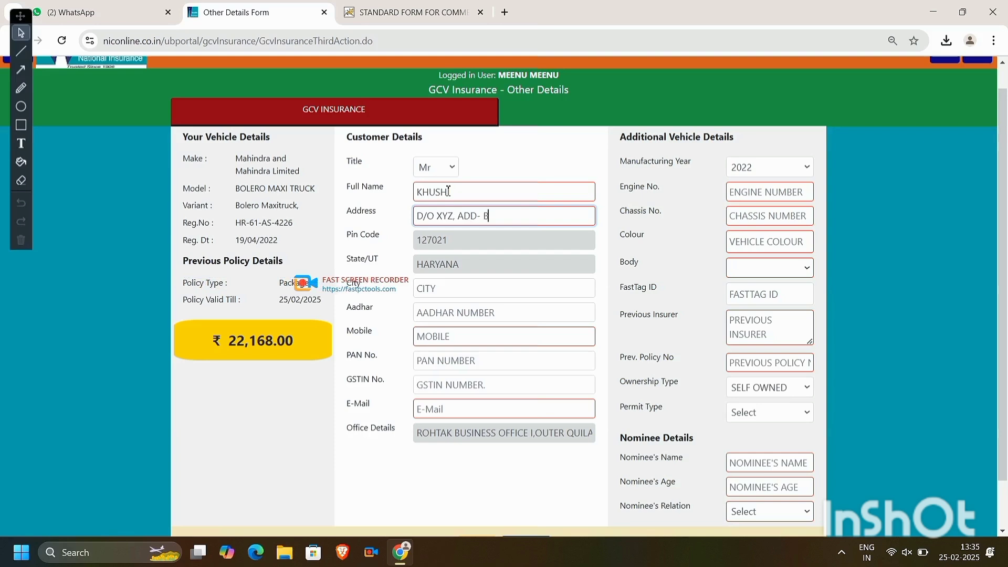
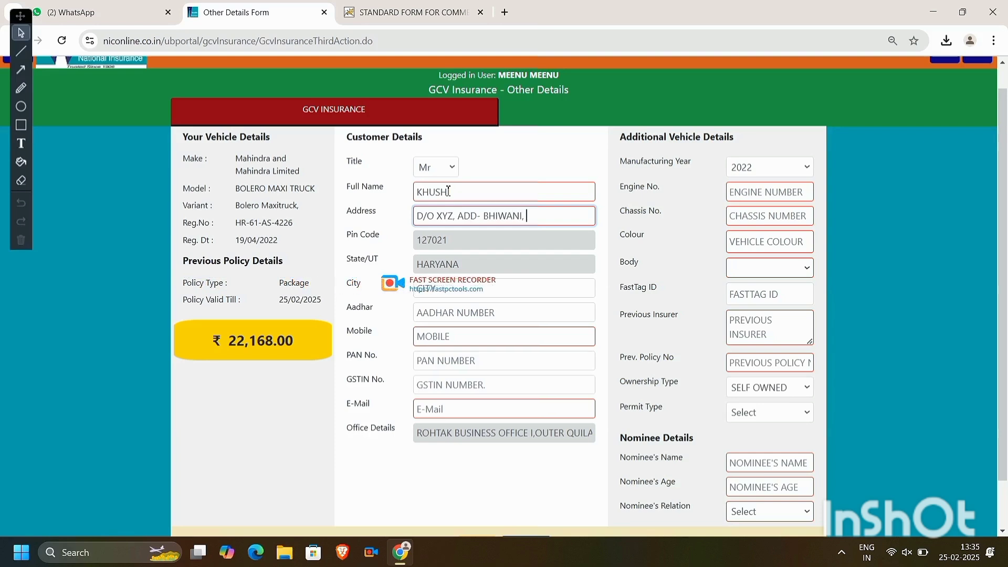
{"action": "key", "text": "BackSpace"}
{"action": "key", "text": "BackSpace"}
{"action": "key", "text": "BackSpace"}
{"action": "key", "text": "BackSpace"}
{"action": "key", "text": "BackSpace"}
{"action": "key", "text": "BackSpace"}
{"action": "key", "text": "BackSpace"}
{"action": "key", "text": "BackSpace"}
{"action": "key", "text": "BackSpace"}
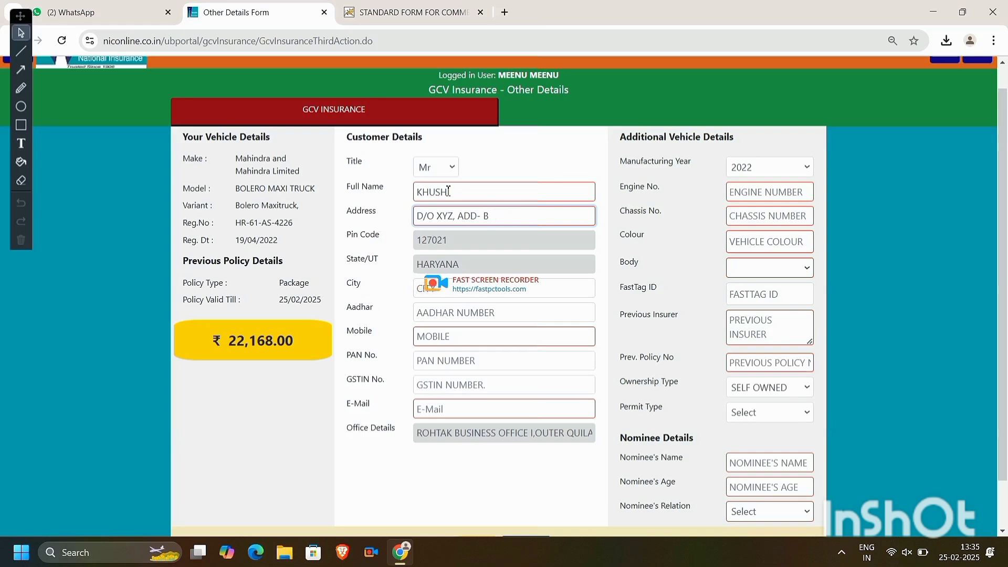
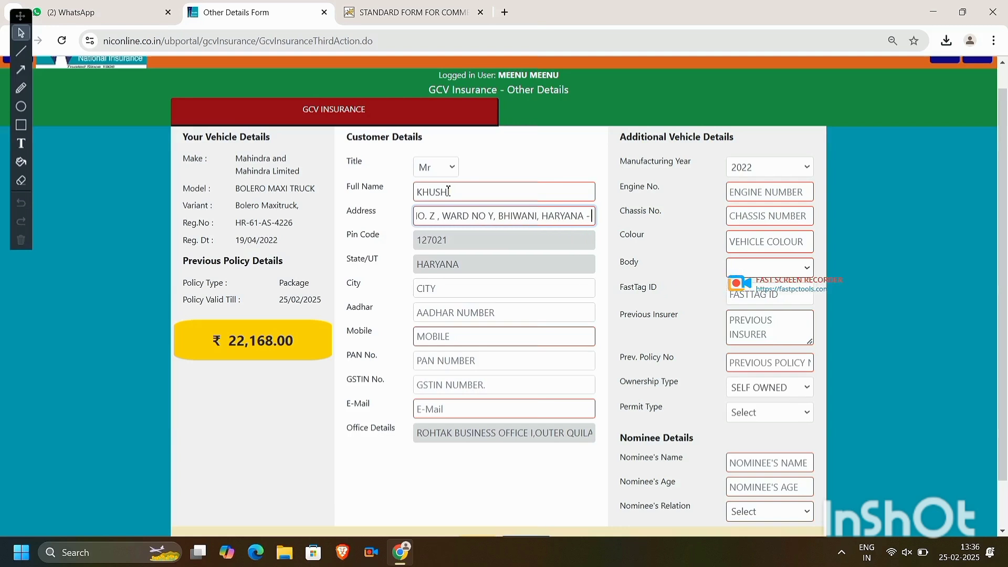
- Fill in city BHIWANI along with the customer's mobile number and e-mail address
{"action": "key", "text": "Tab"}
{"action": "key", "text": "Tab"}
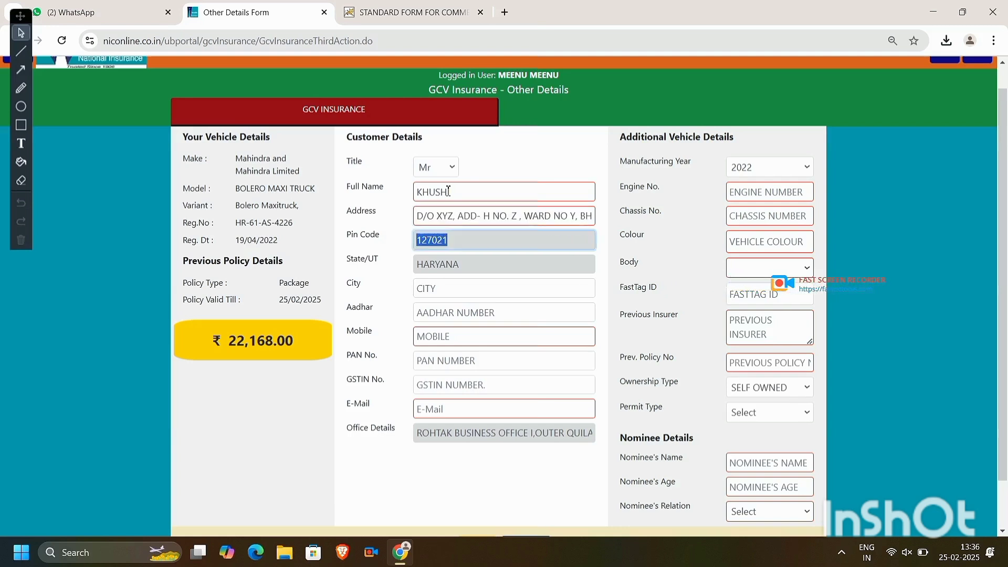
{"action": "type", "text": "BHIWAN"}
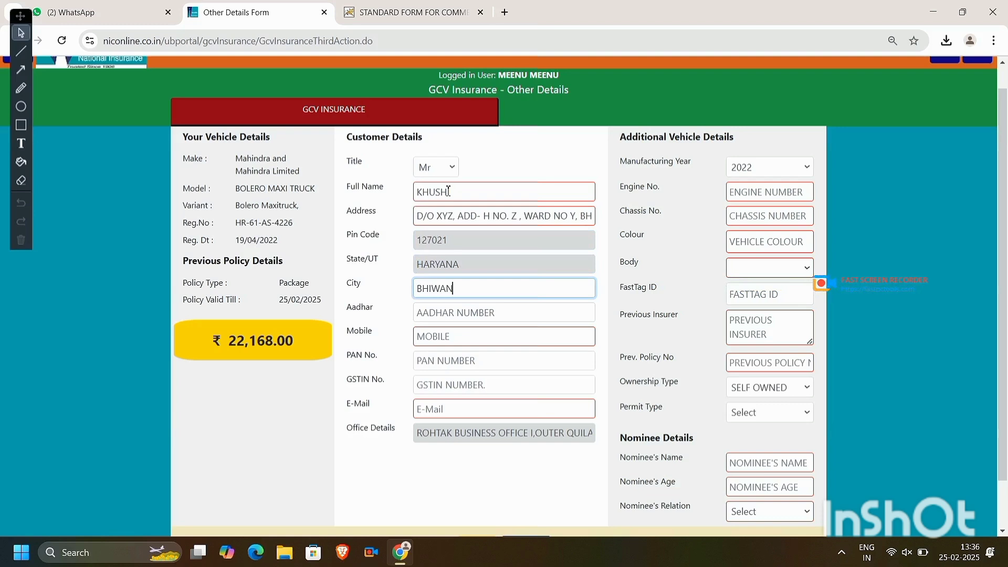
{"action": "type", "text": "I"}
{"action": "key", "text": "Tab"}
{"action": "key", "text": "Tab"}
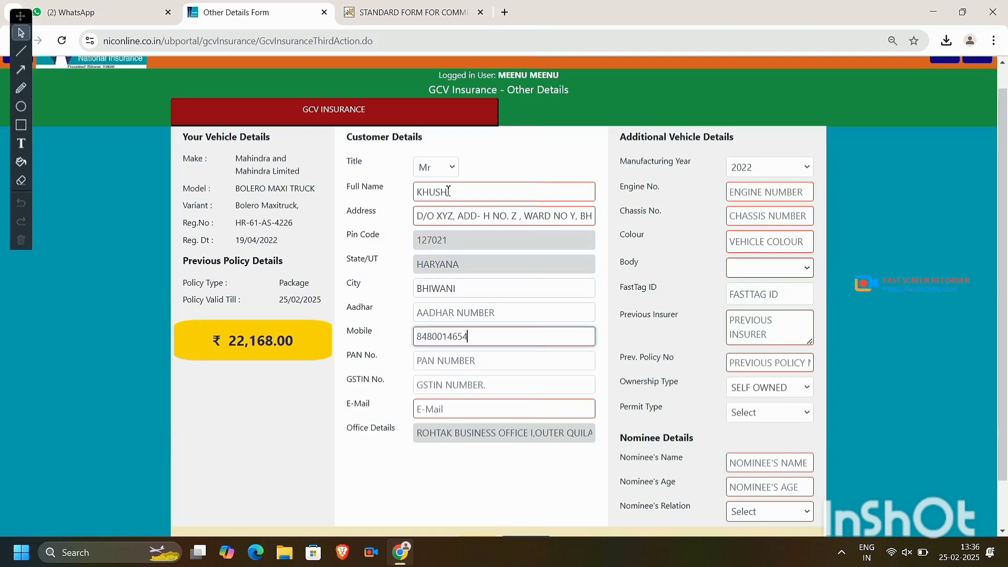
{"action": "key", "text": "Tab"}
{"action": "key", "text": "Tab"}
{"action": "key", "text": "Tab"}
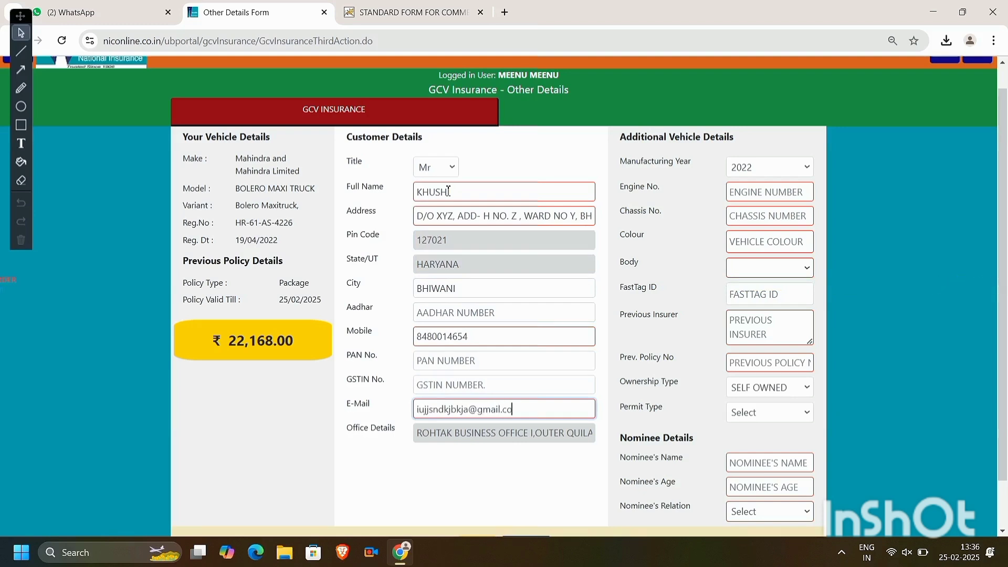
{"action": "left_click", "coordinate": [771, 194]}
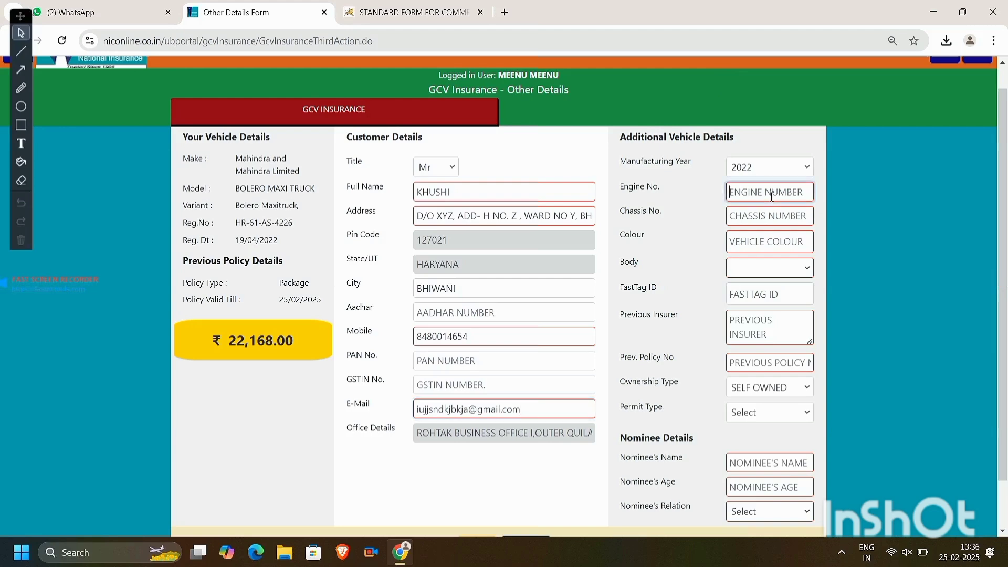
- Dismiss the engine number length warning and set the manufacturing year to 2021
{"action": "left_click", "coordinate": [774, 171]}
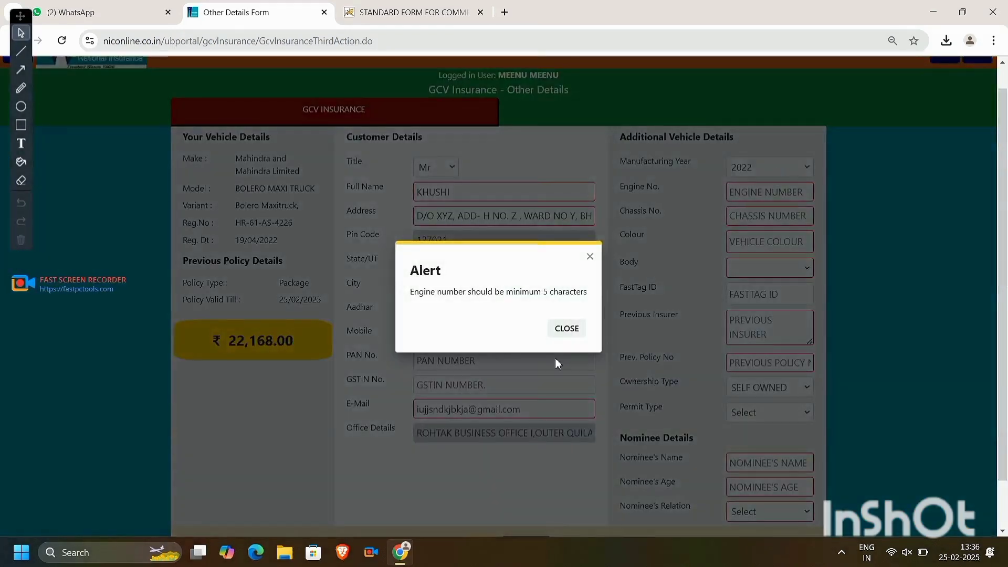
{"action": "left_click", "coordinate": [576, 332]}
{"action": "left_click", "coordinate": [756, 167]}
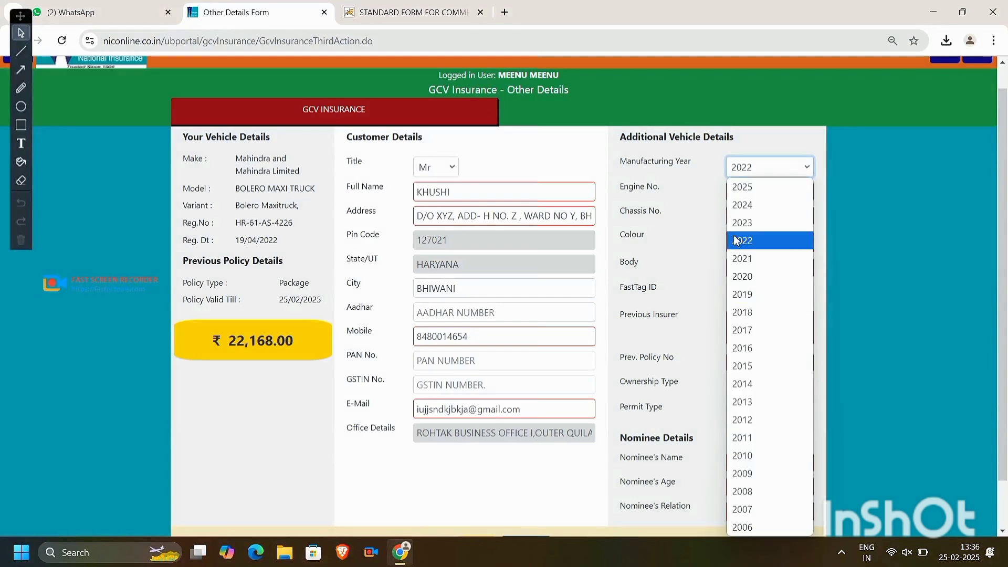
{"action": "left_click", "coordinate": [745, 259]}
- Enter the engine and chassis numbers, set colour BLUE, and close the Vahan mismatch alert
{"action": "left_click", "coordinate": [765, 195]}
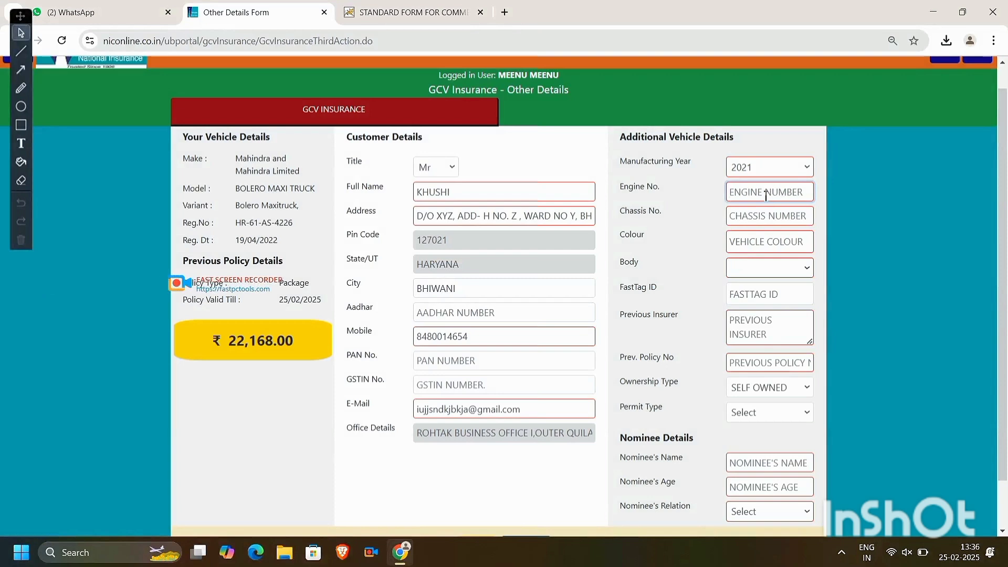
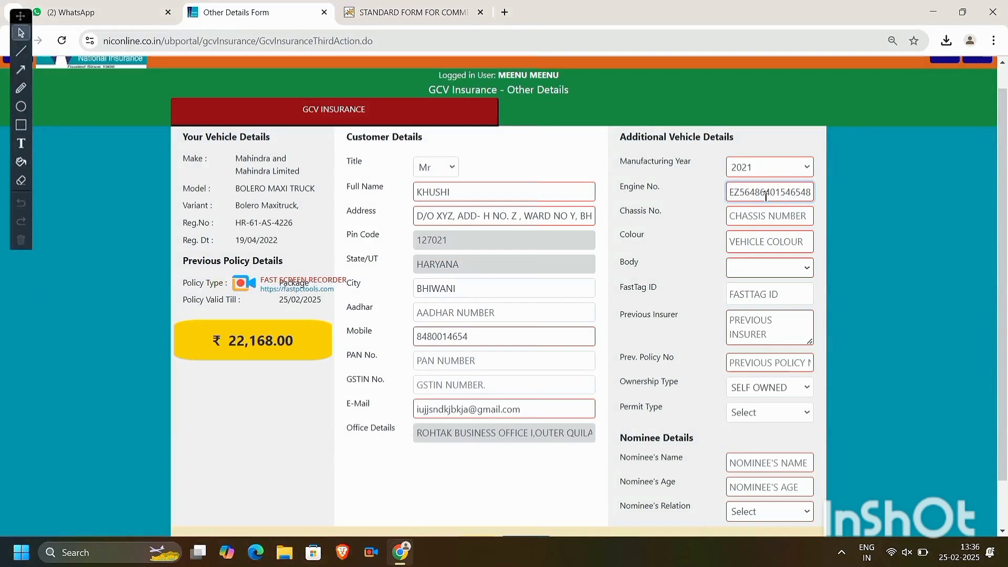
{"action": "key", "text": "Tab"}
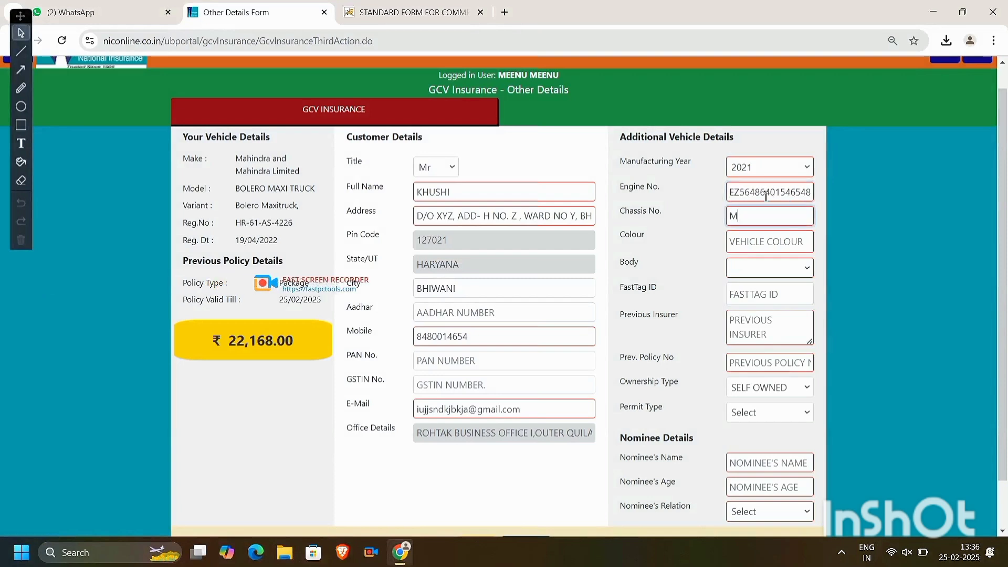
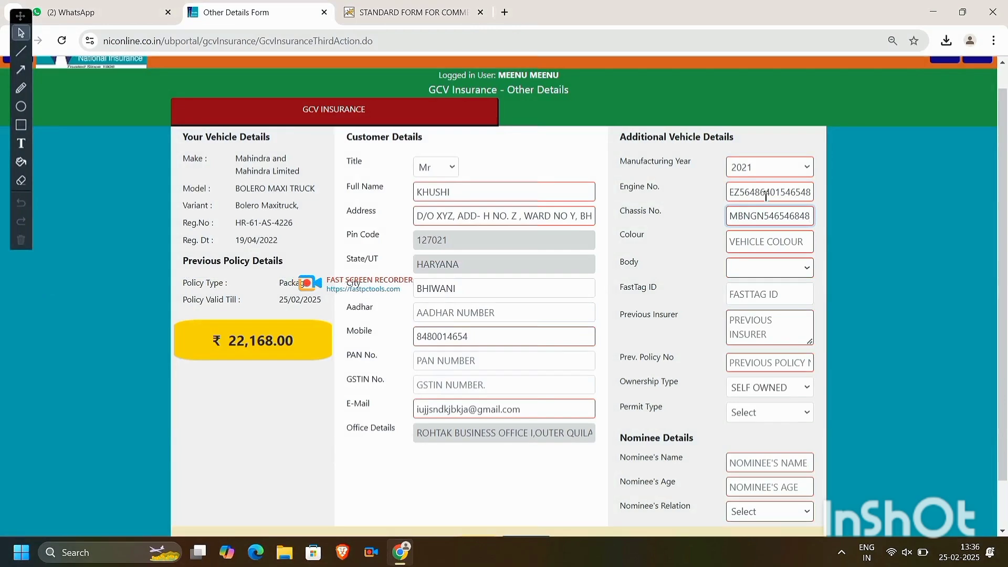
{"action": "left_click", "coordinate": [767, 237]}
{"action": "type", "text": "blue"}
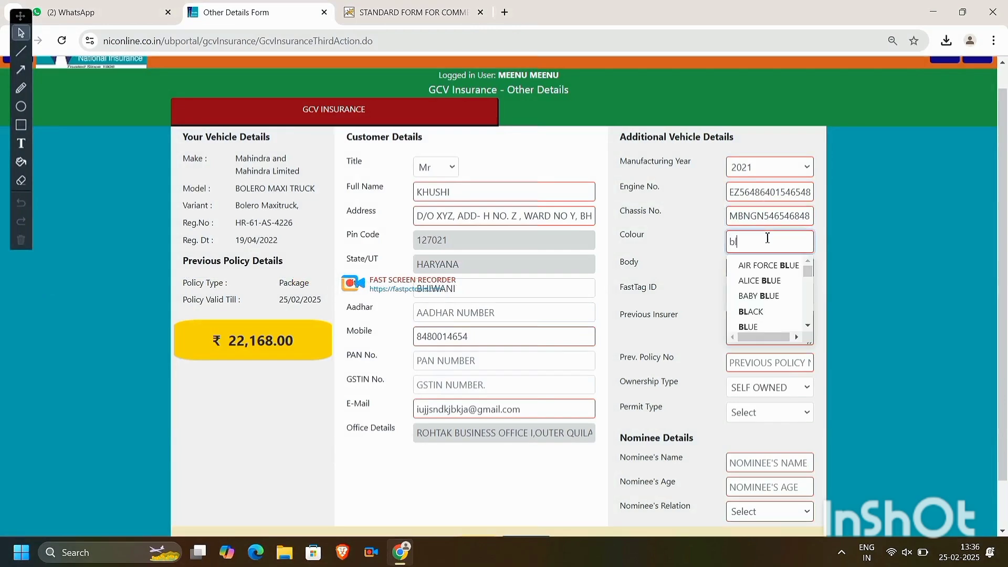
{"action": "key", "text": "Down"}
{"action": "key", "text": "Down"}
{"action": "key", "text": "Down"}
{"action": "key", "text": "Down"}
{"action": "key", "text": "Return"}
{"action": "key", "text": "Tab"}
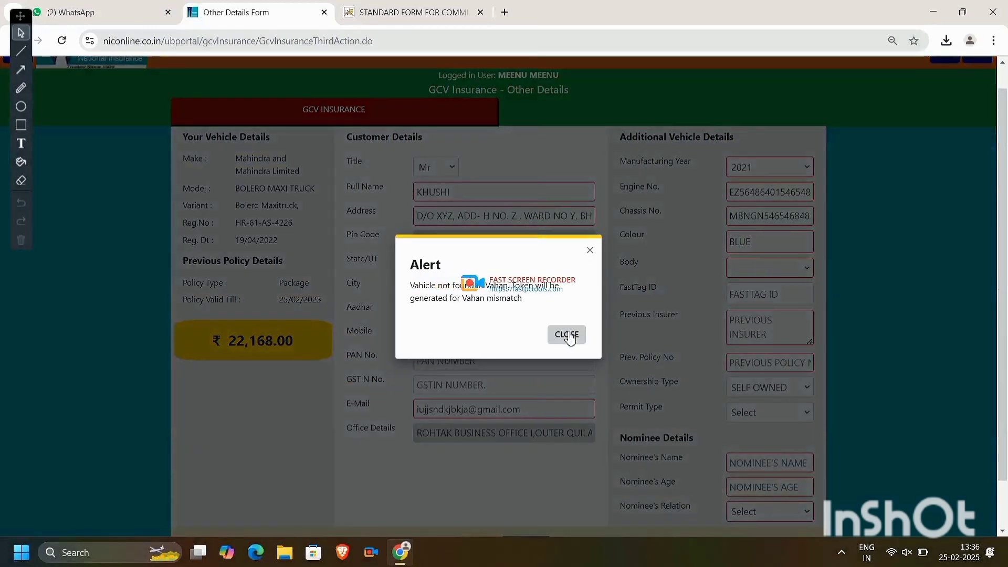
{"action": "left_click", "coordinate": [567, 336]}
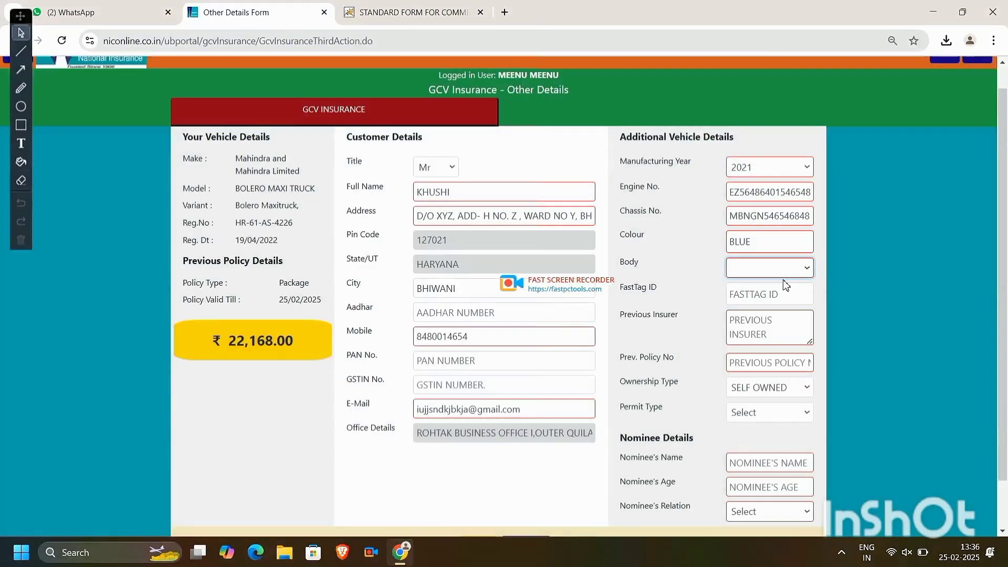
- Set the vehicle body to Open and the previous insurer to ICICI LOMBARD INSURANCE
{"action": "left_click", "coordinate": [754, 269]}
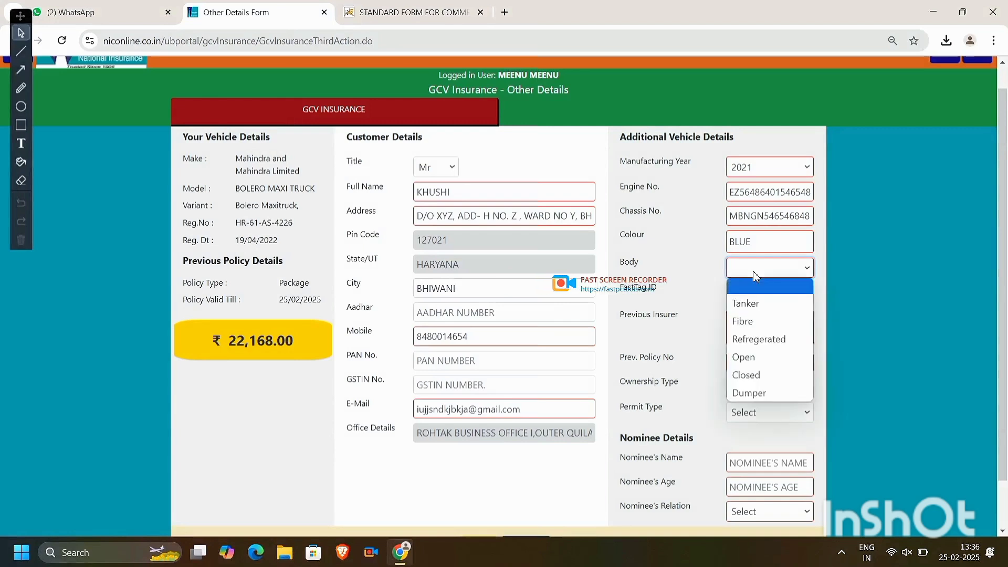
{"action": "left_click", "coordinate": [743, 357]}
{"action": "left_click", "coordinate": [793, 315]}
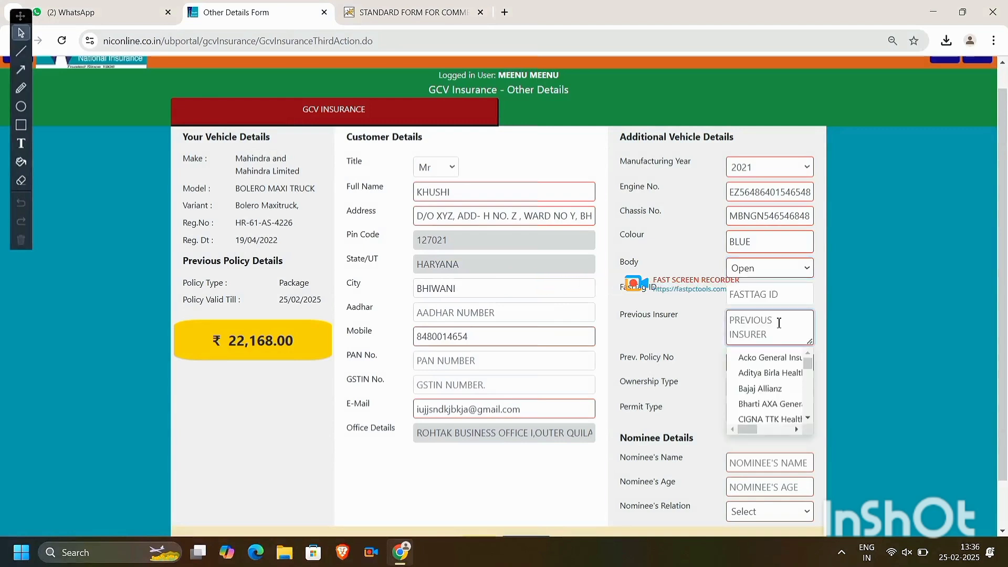
{"action": "scroll", "coordinate": [777, 399], "scroll_direction": "down", "scroll_amount": 3}
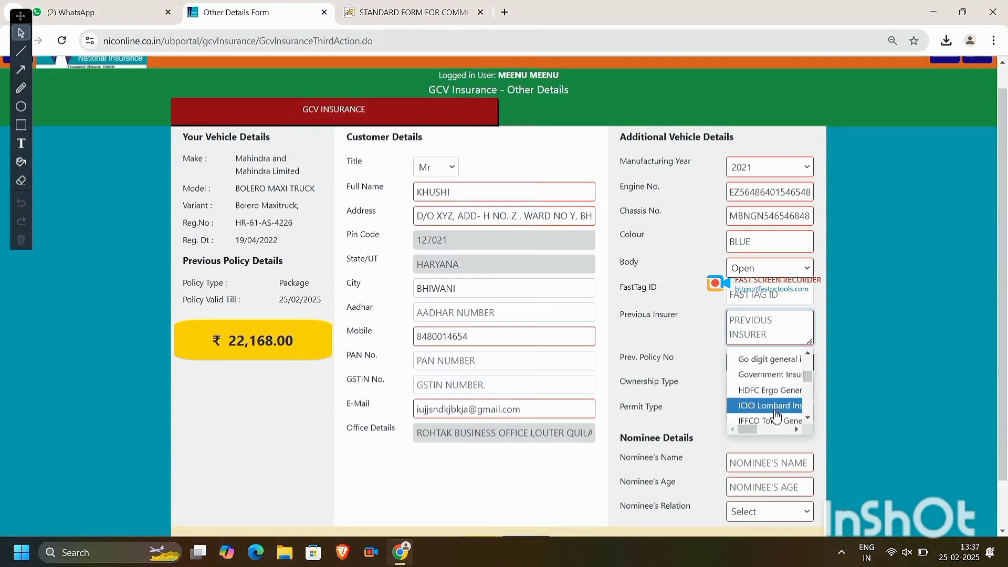
{"action": "left_click", "coordinate": [777, 414]}
- Enter the previous policy number
{"action": "left_click", "coordinate": [777, 362]}
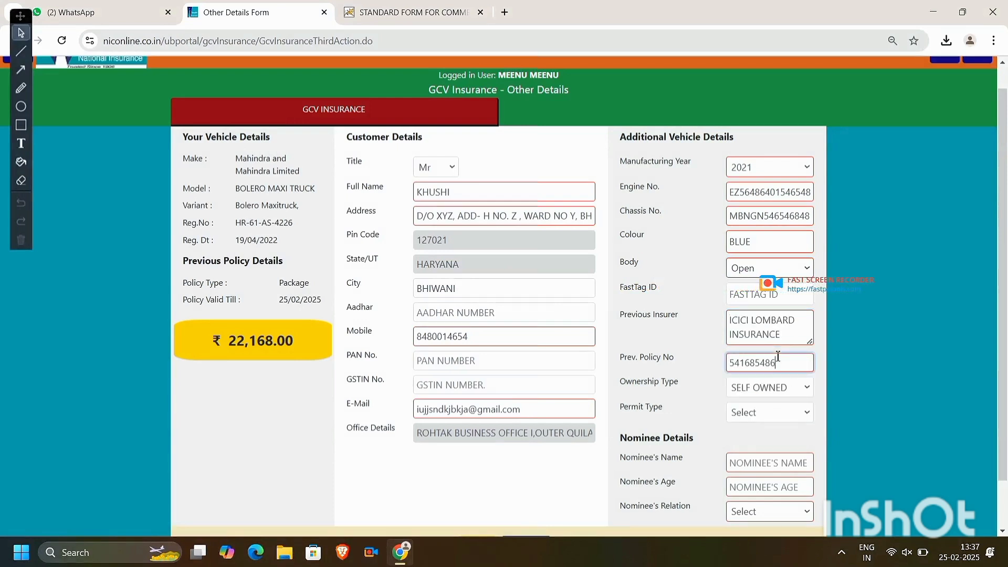
{"action": "key", "text": "Tab"}
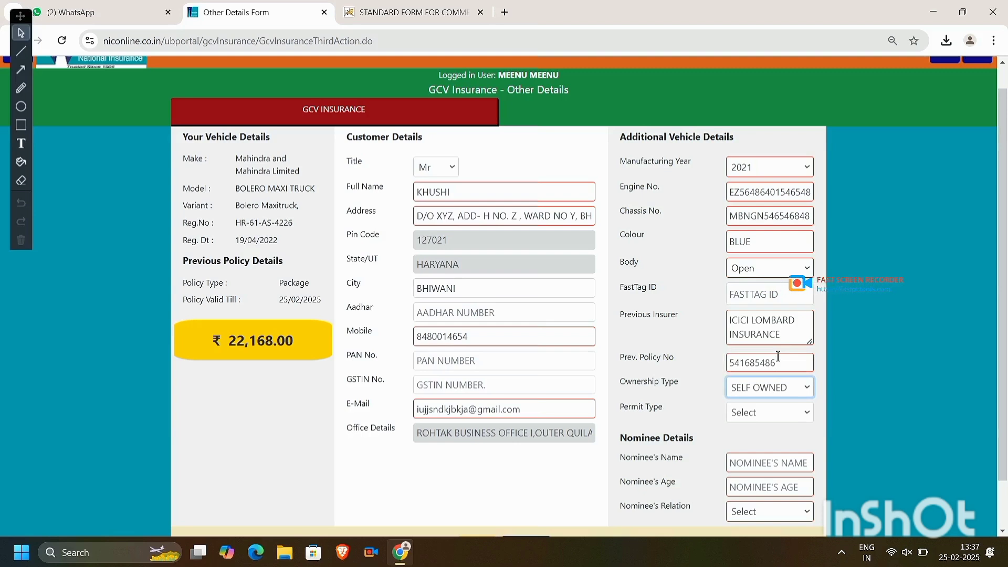
{"action": "left_click", "coordinate": [777, 384]}
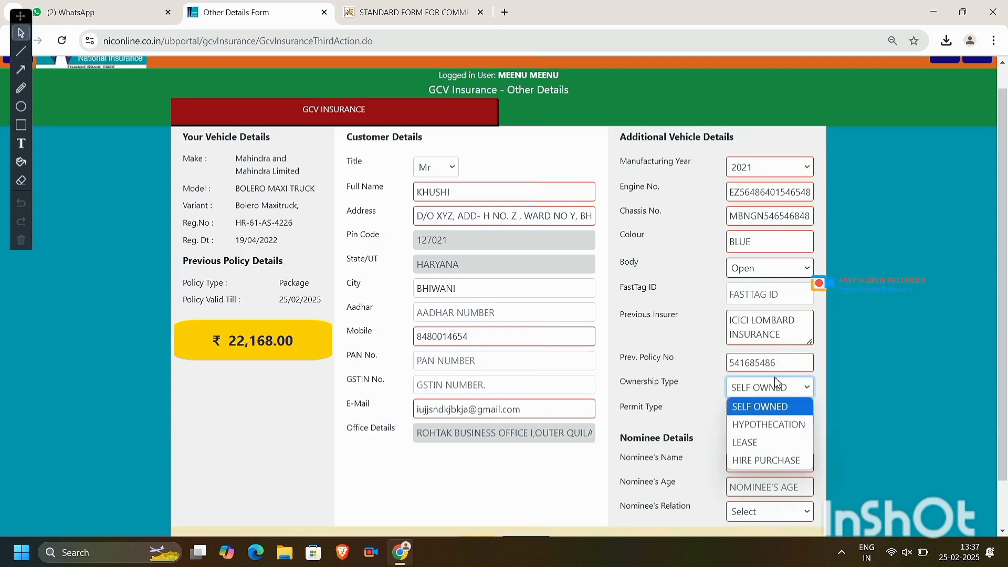
- Choose HYPOTHECATION with financier BAJAJ FINANCE LTD, then switch ownership back to SELF OWNED
{"action": "left_click", "coordinate": [769, 425]}
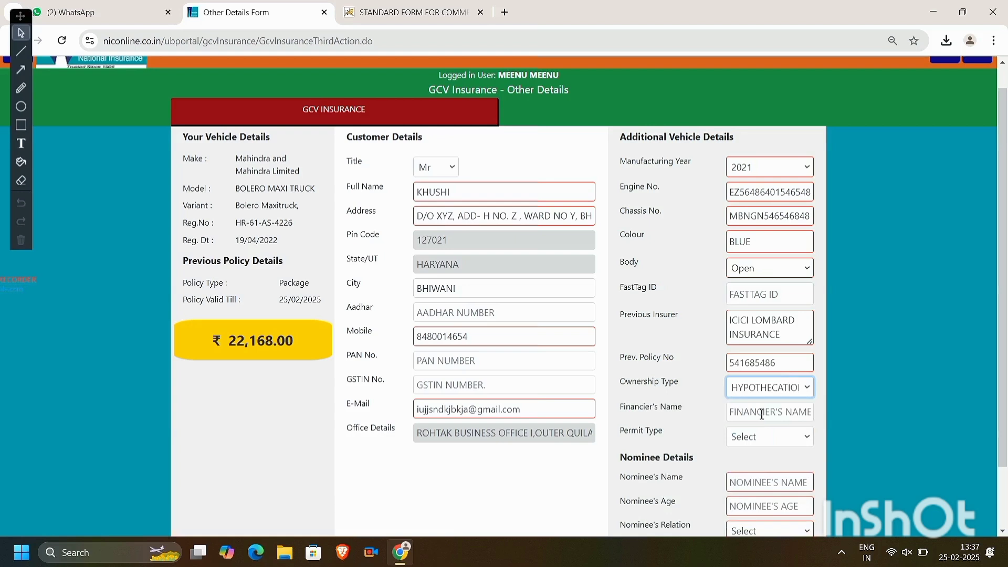
{"action": "left_click", "coordinate": [762, 415]}
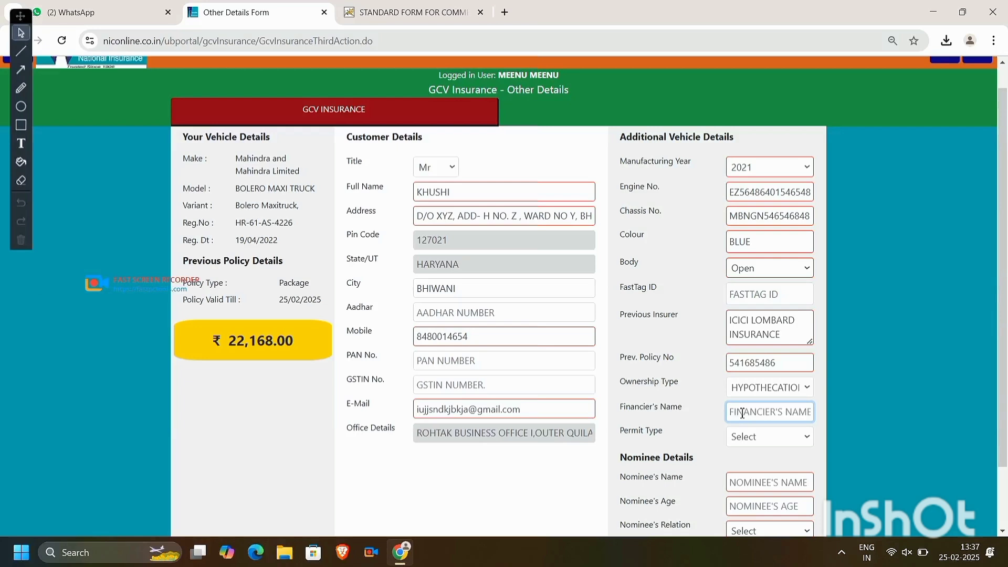
{"action": "type", "text": "BAJAJ"}
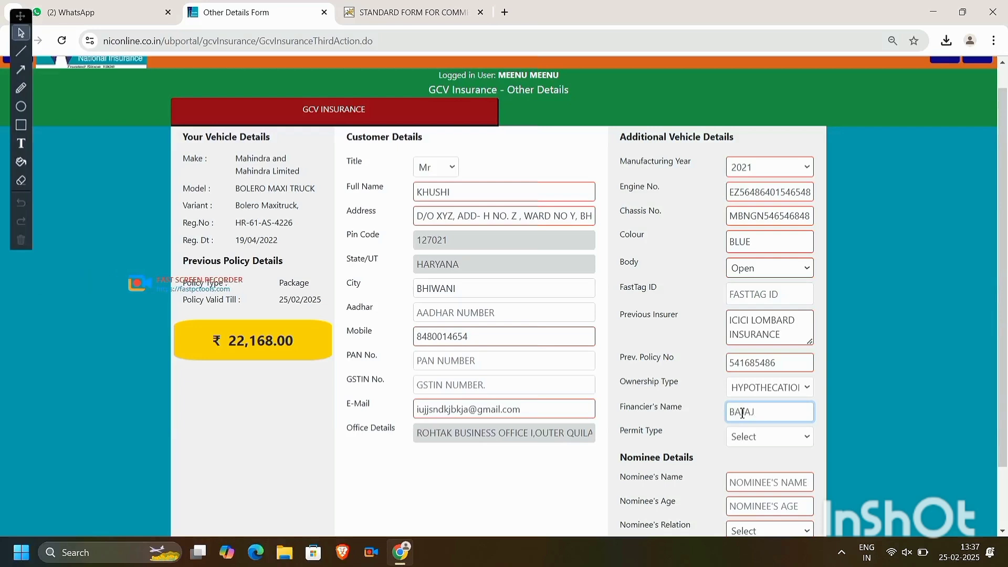
{"action": "type", "text": " FINANCE LTD"}
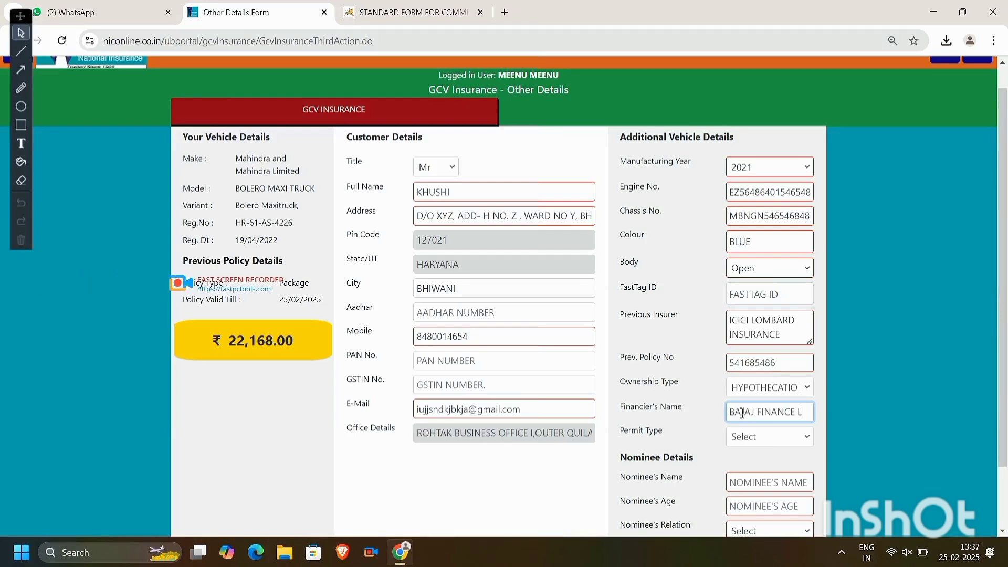
{"action": "left_click", "coordinate": [770, 391]}
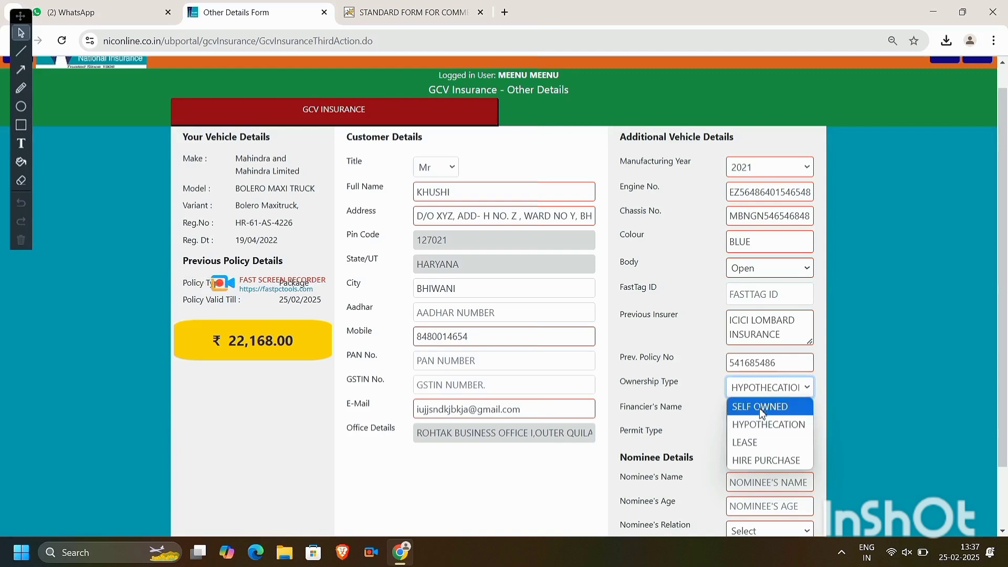
{"action": "left_click", "coordinate": [761, 409]}
- Set permit type to National (All India) and restore HYPOTHECATION ownership
{"action": "left_click", "coordinate": [763, 414]}
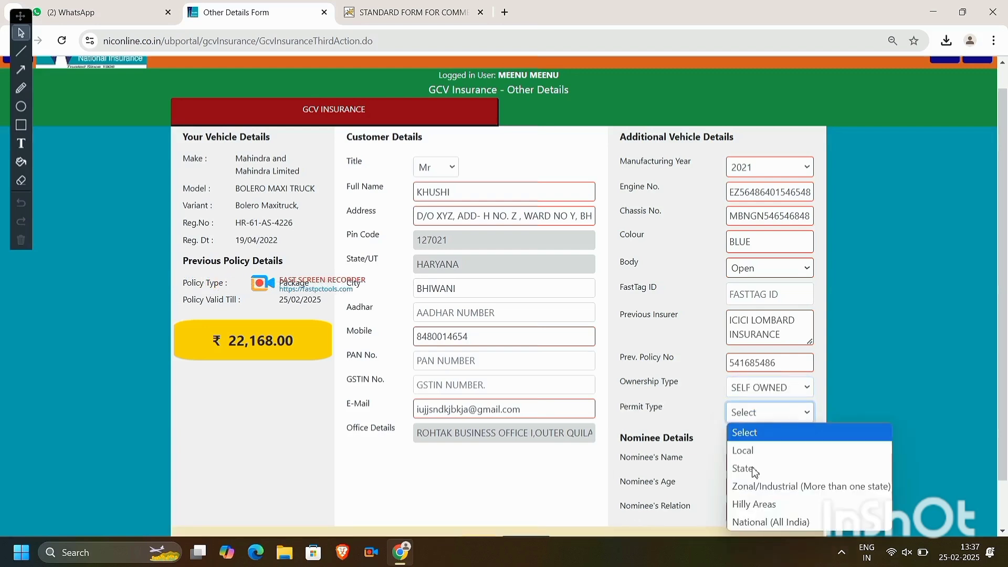
{"action": "left_click", "coordinate": [765, 516]}
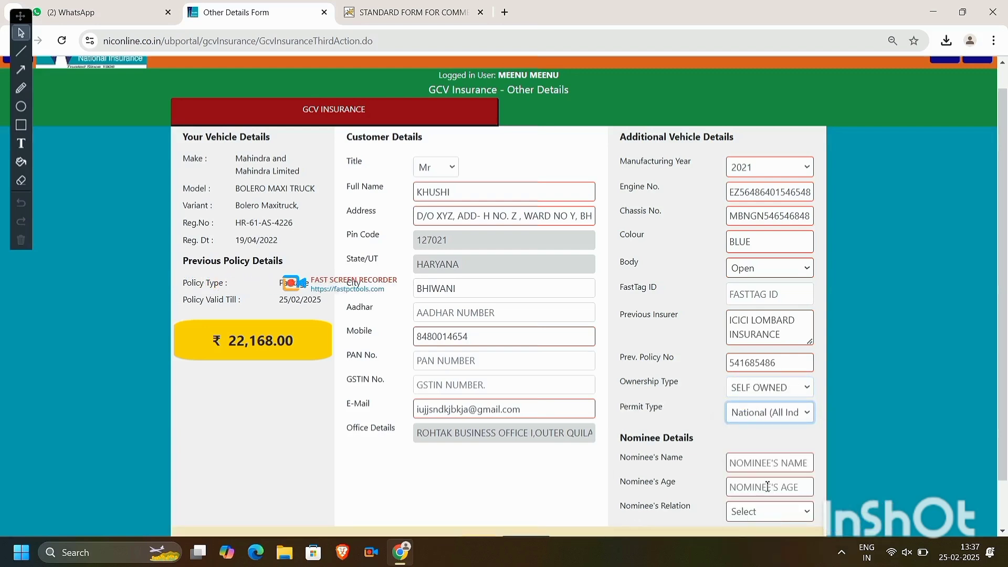
{"action": "left_click", "coordinate": [769, 384]}
{"action": "left_click", "coordinate": [774, 421]}
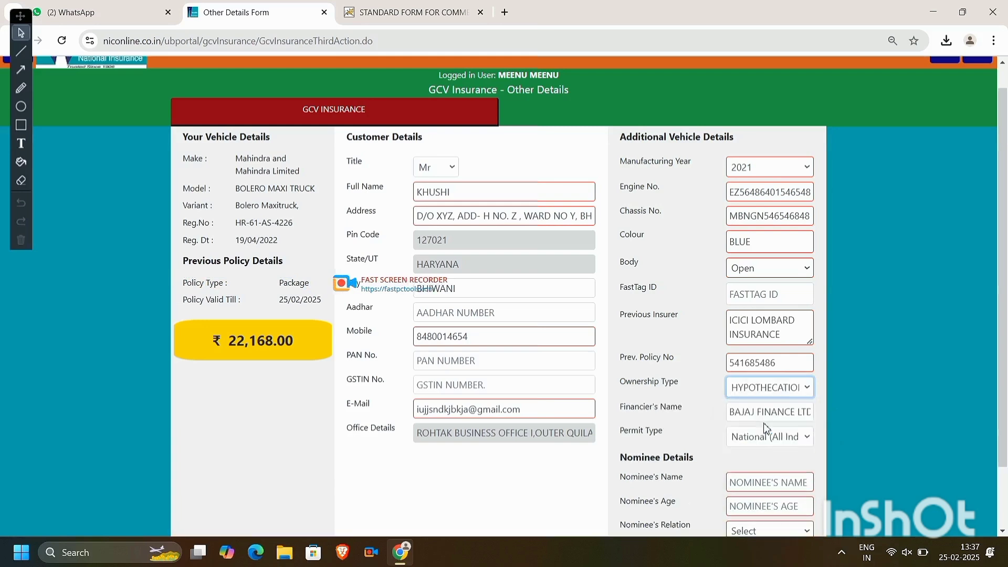
- Enter the nominee's name and age 60
{"action": "left_click", "coordinate": [762, 486]}
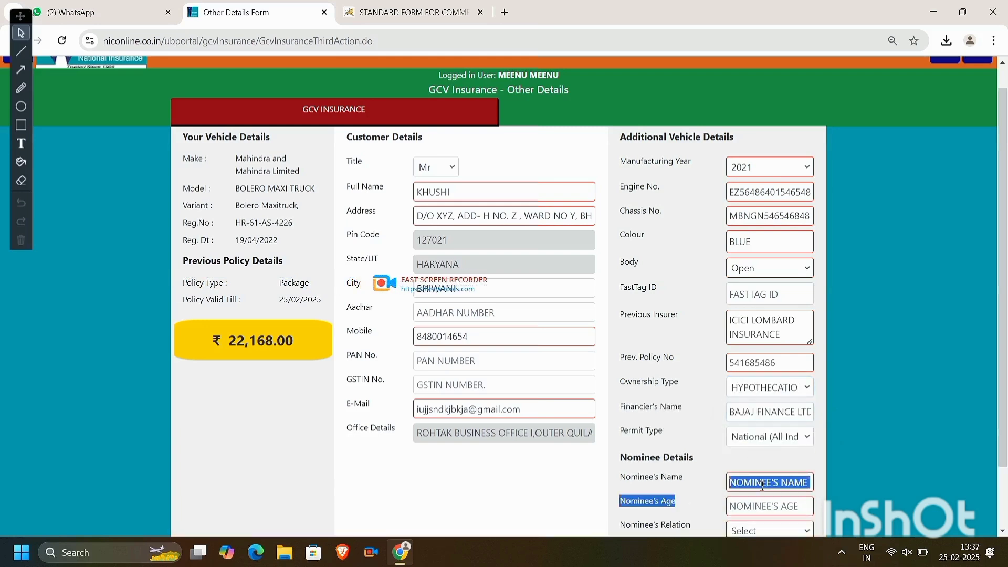
{"action": "type", "text": "X"}
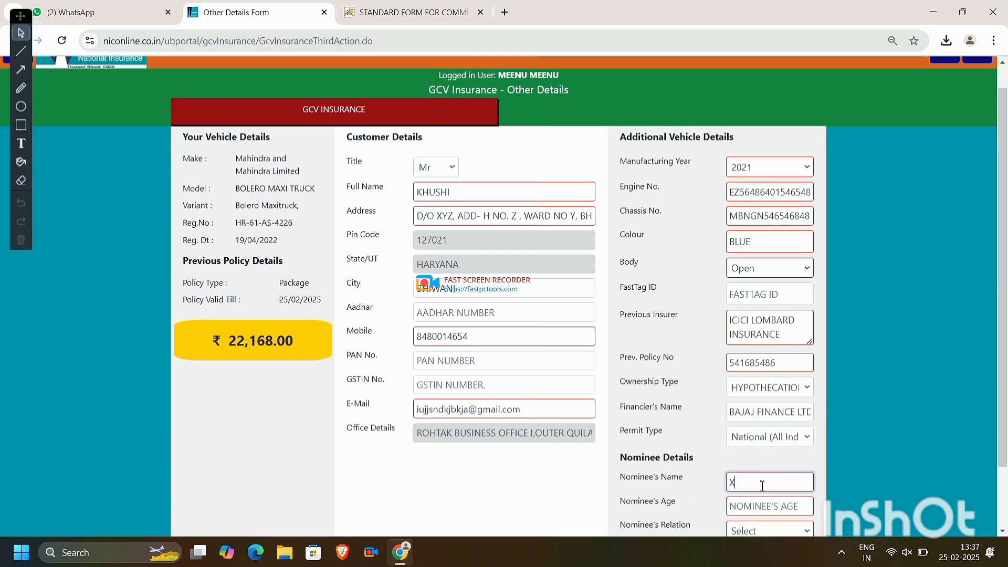
{"action": "type", "text": "YZ"}
{"action": "key", "text": "Tab"}
{"action": "type", "text": "60"}
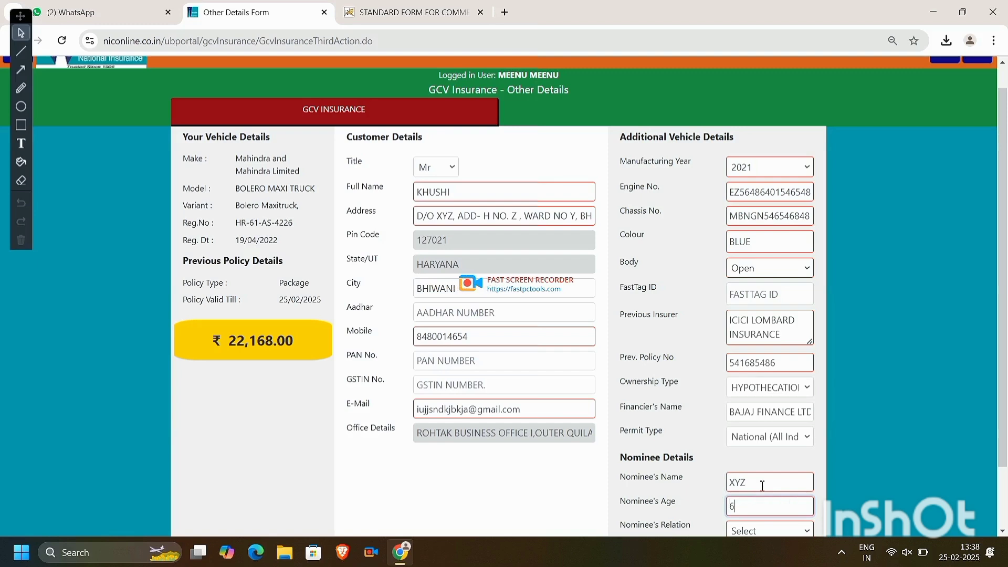
{"action": "type", "text": "f"}
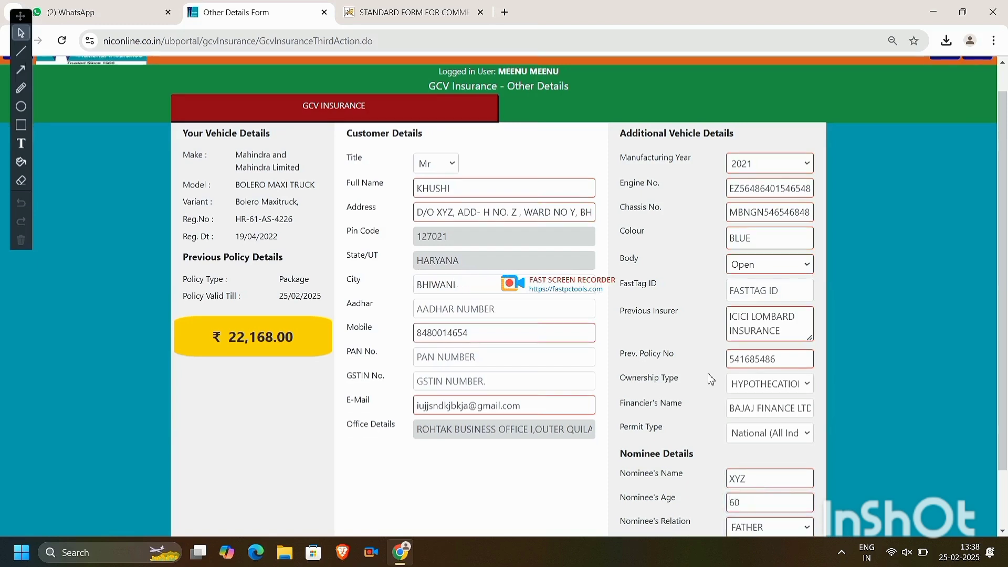
{"action": "scroll", "coordinate": [711, 379], "scroll_direction": "down", "scroll_amount": 1}
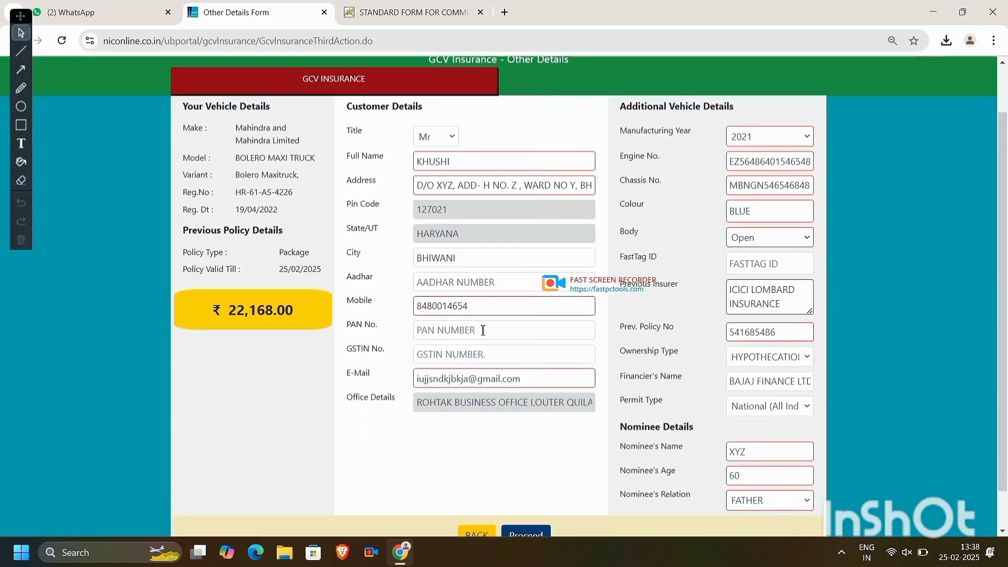
- Enter the customer's Aadhar and PAN numbers and submit the Other Details form
{"action": "left_click", "coordinate": [479, 280]}
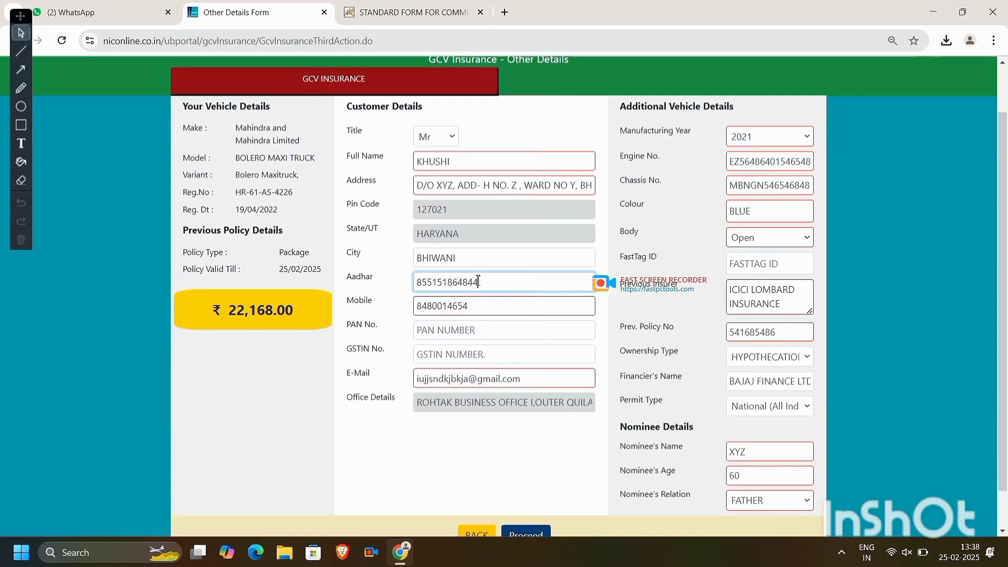
{"action": "left_click", "coordinate": [526, 331]}
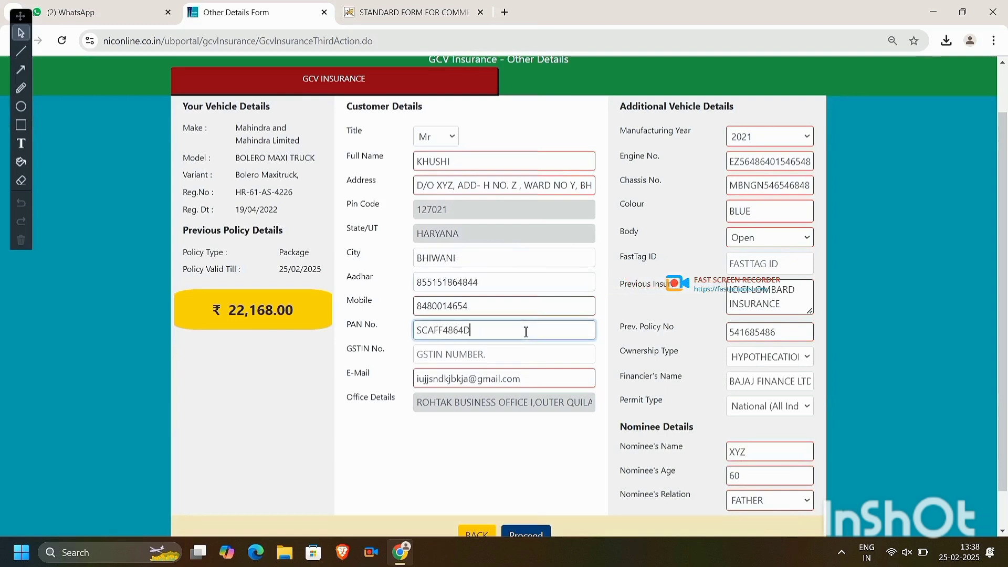
{"action": "left_click", "coordinate": [651, 376]}
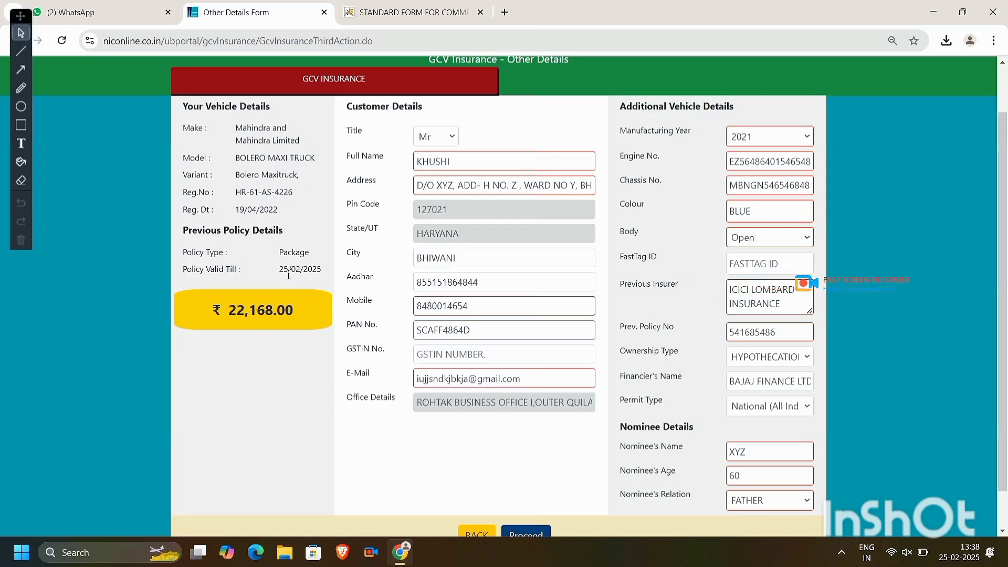
{"action": "left_click_drag", "start_coordinate": [288, 275], "coordinate": [366, 275]}
{"action": "left_click", "coordinate": [746, 326]}
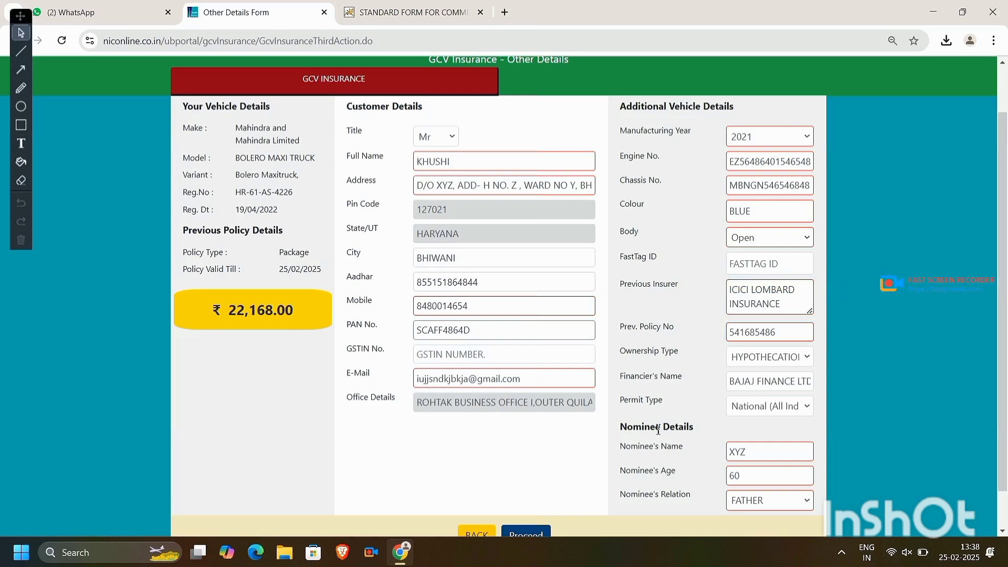
{"action": "left_click", "coordinate": [533, 536]}
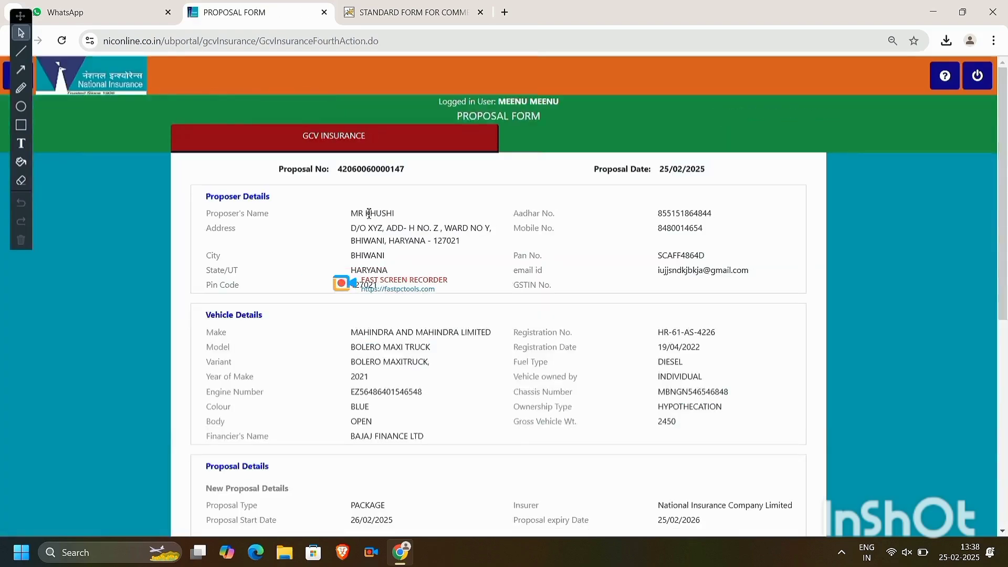
{"action": "mouse_move", "coordinate": [365, 213]}
{"action": "left_mouse_down"}
{"action": "mouse_move", "coordinate": [394, 213]}
{"action": "mouse_move", "coordinate": [350, 213]}
{"action": "left_mouse_up"}
{"action": "left_click", "coordinate": [441, 235]}
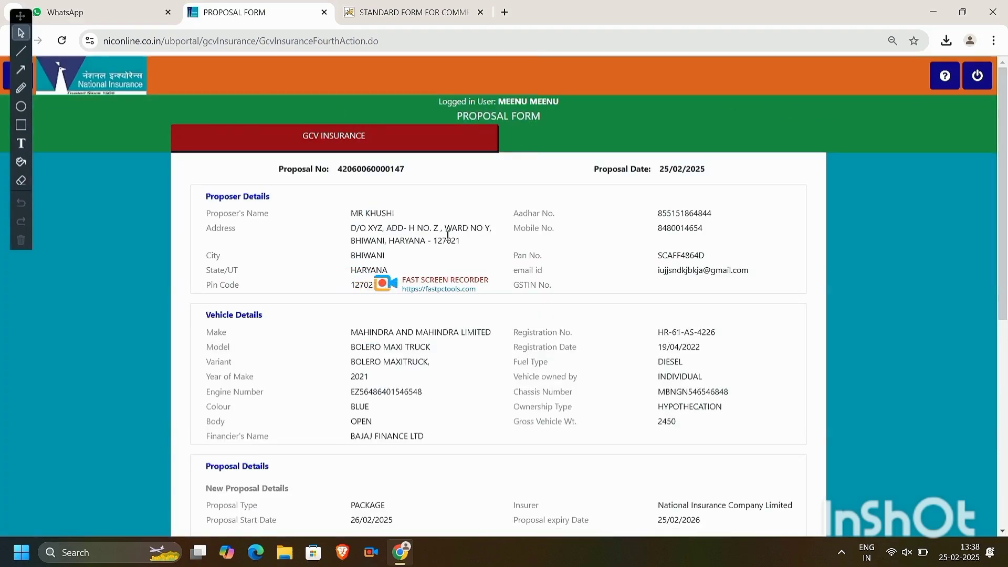
{"action": "scroll", "coordinate": [448, 240], "scroll_direction": "down", "scroll_amount": 1}
{"action": "scroll", "coordinate": [448, 239], "scroll_direction": "down", "scroll_amount": 1}
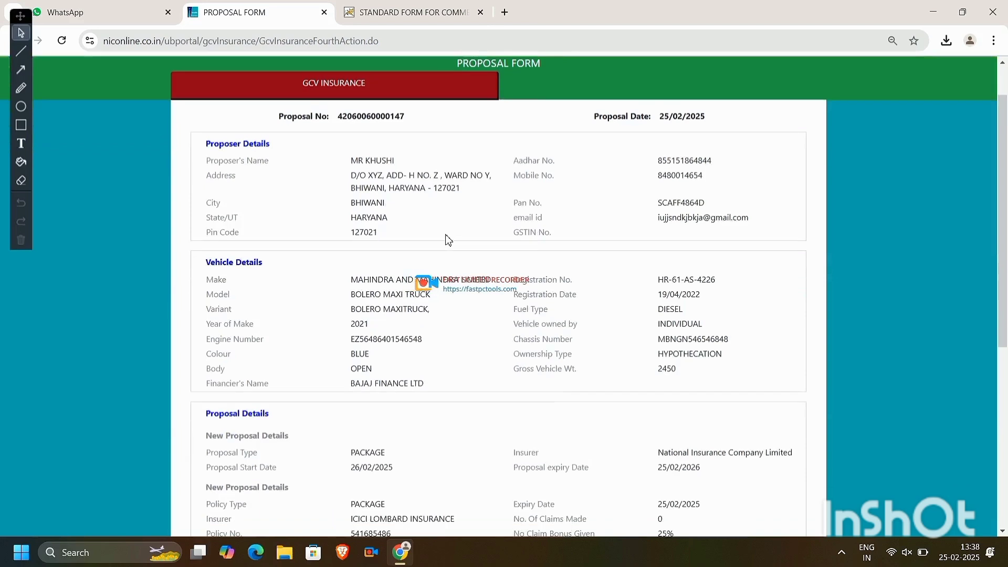
{"action": "left_click_drag", "start_coordinate": [357, 178], "coordinate": [388, 203]}
{"action": "left_click", "coordinate": [486, 211]}
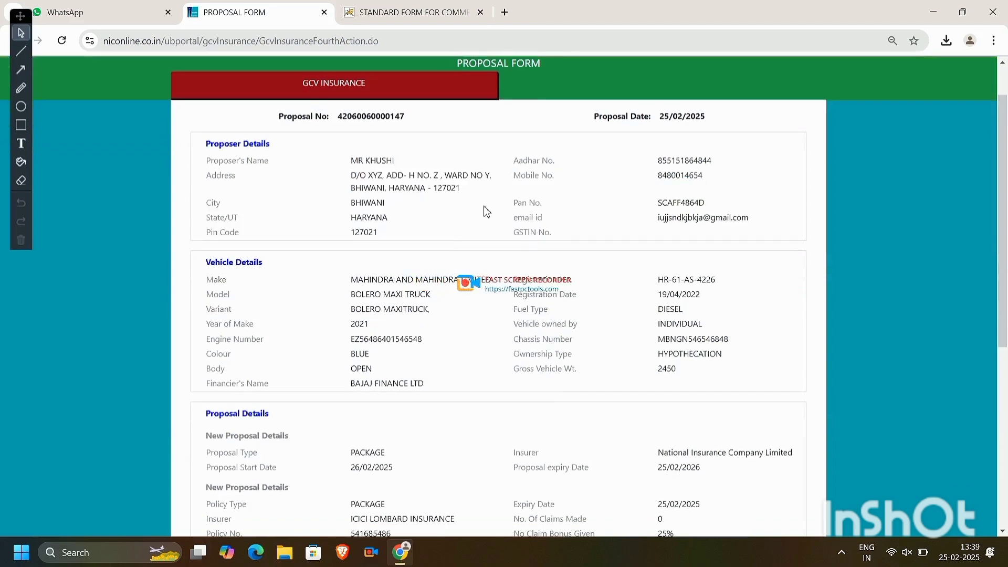
{"action": "left_click_drag", "start_coordinate": [360, 274], "coordinate": [206, 279]}
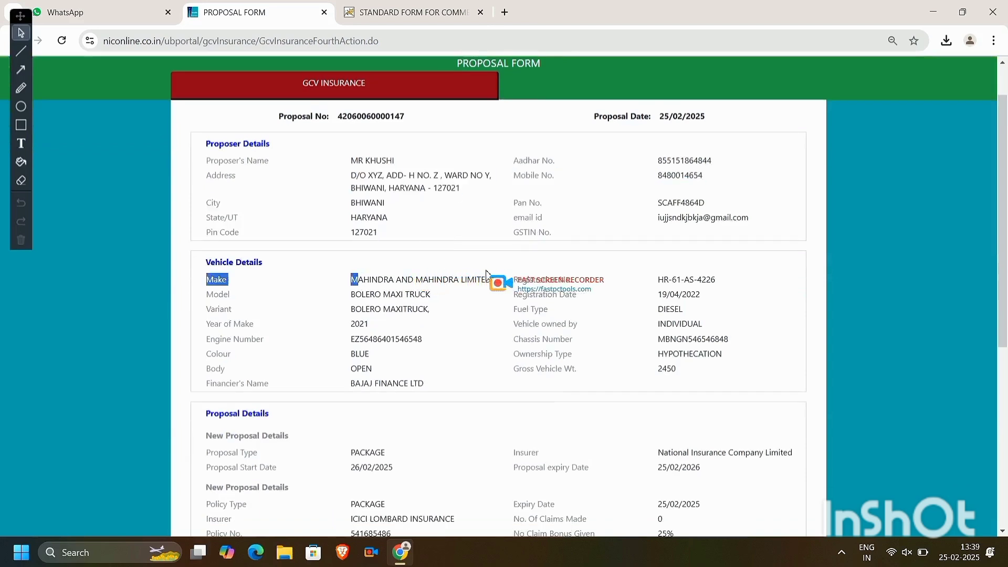
{"action": "triple_click", "coordinate": [512, 283]}
{"action": "left_click", "coordinate": [601, 346]}
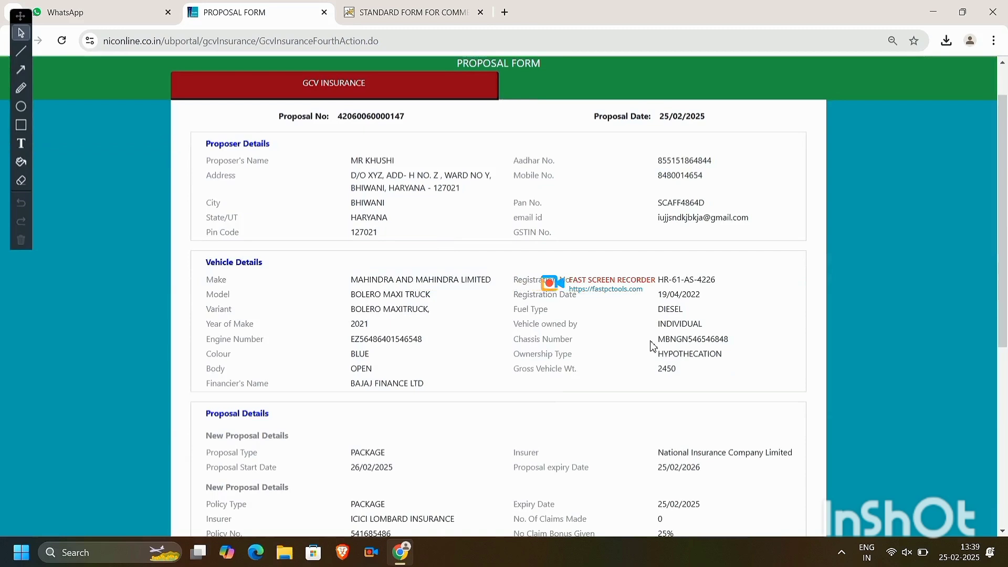
{"action": "left_click_drag", "start_coordinate": [660, 341], "coordinate": [745, 342]}
{"action": "left_click", "coordinate": [744, 342]}
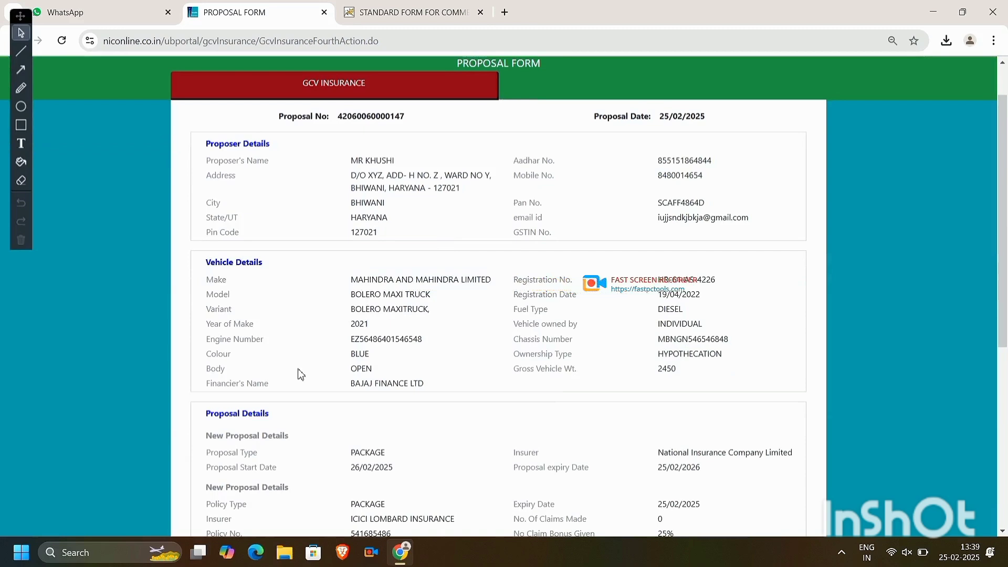
{"action": "left_click_drag", "start_coordinate": [350, 340], "coordinate": [435, 343]}
{"action": "left_click", "coordinate": [436, 343]}
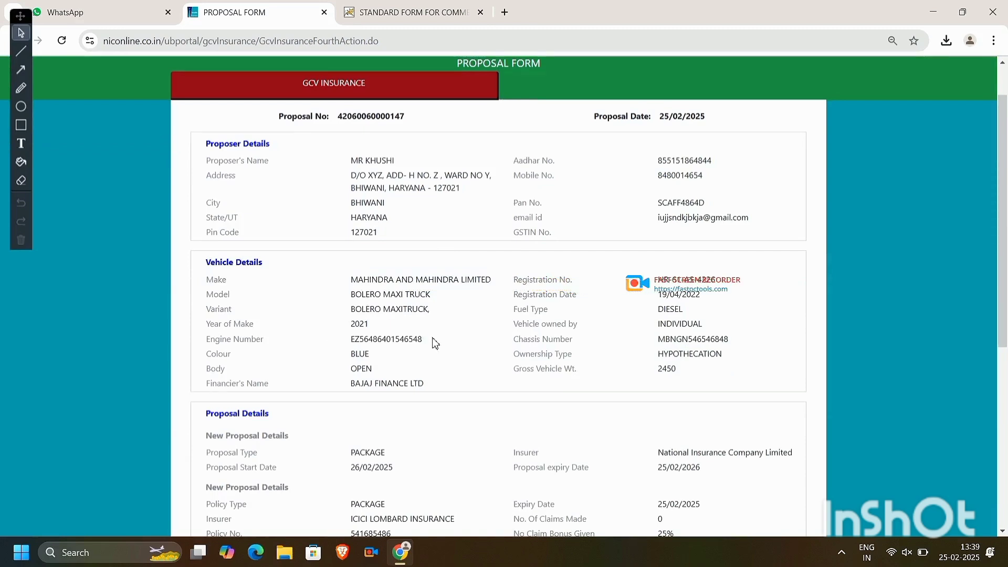
{"action": "left_click_drag", "start_coordinate": [358, 297], "coordinate": [365, 324]}
{"action": "left_click", "coordinate": [398, 348]}
{"action": "scroll", "coordinate": [459, 395], "scroll_direction": "down", "scroll_amount": 2}
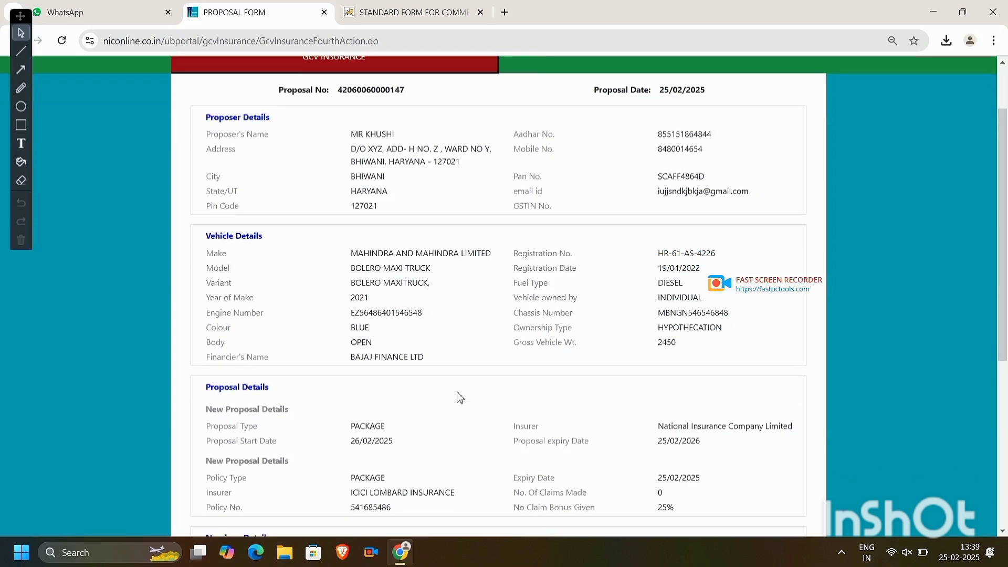
{"action": "left_click_drag", "start_coordinate": [212, 282], "coordinate": [441, 277]}
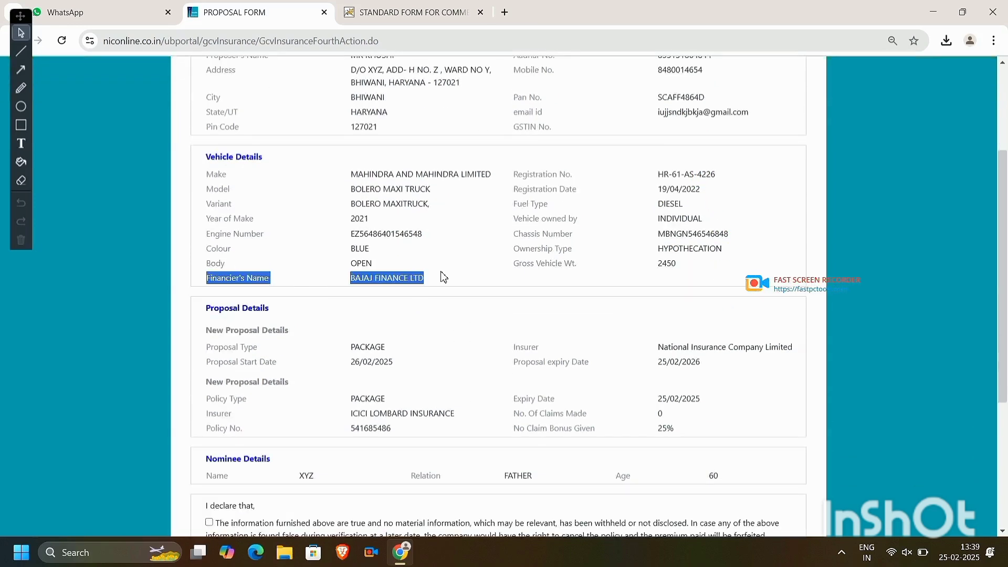
{"action": "left_click", "coordinate": [444, 277]}
{"action": "scroll", "coordinate": [443, 277], "scroll_direction": "down", "scroll_amount": 1}
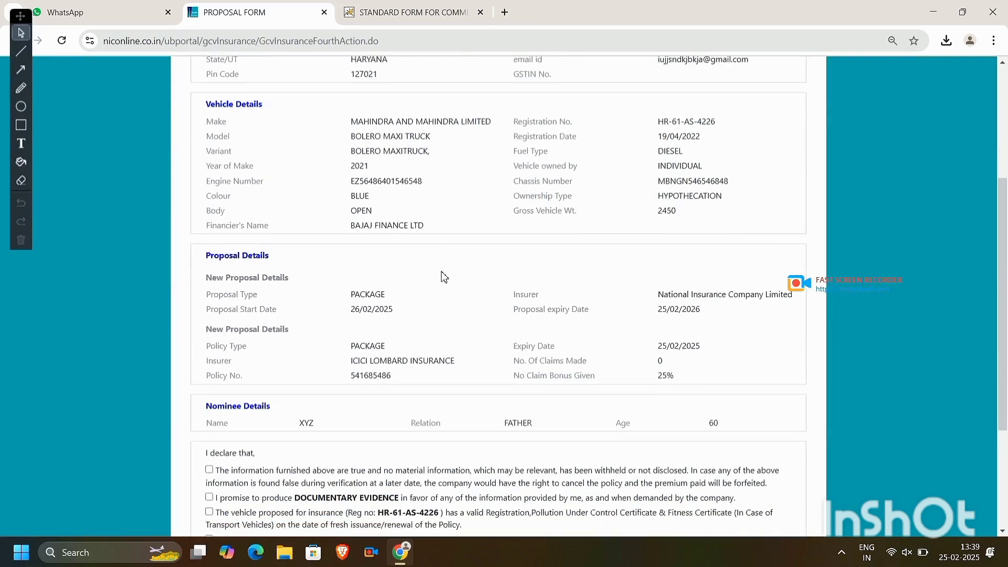
{"action": "scroll", "coordinate": [444, 277], "scroll_direction": "up", "scroll_amount": 3}
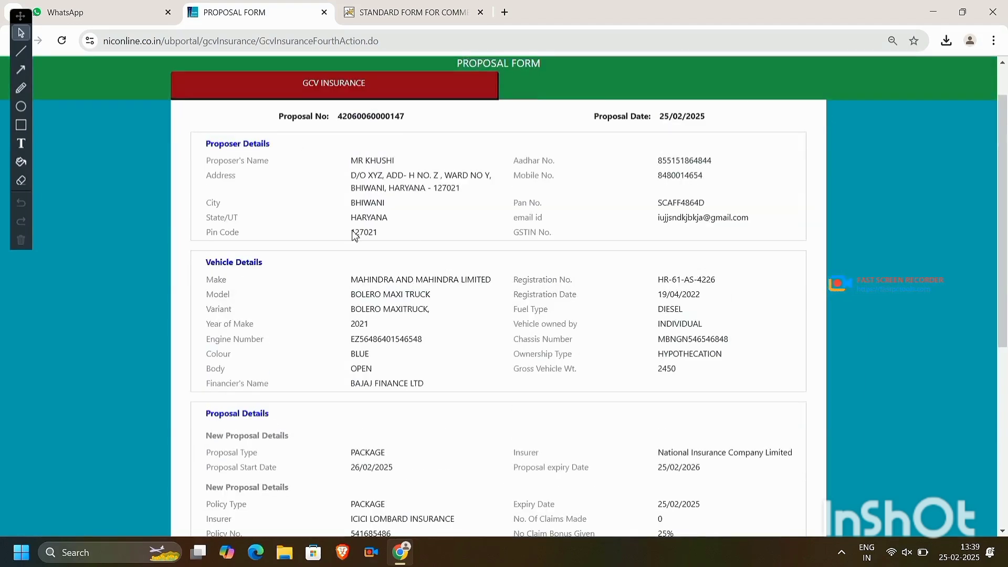
{"action": "scroll", "coordinate": [315, 174], "scroll_direction": "down", "scroll_amount": 2}
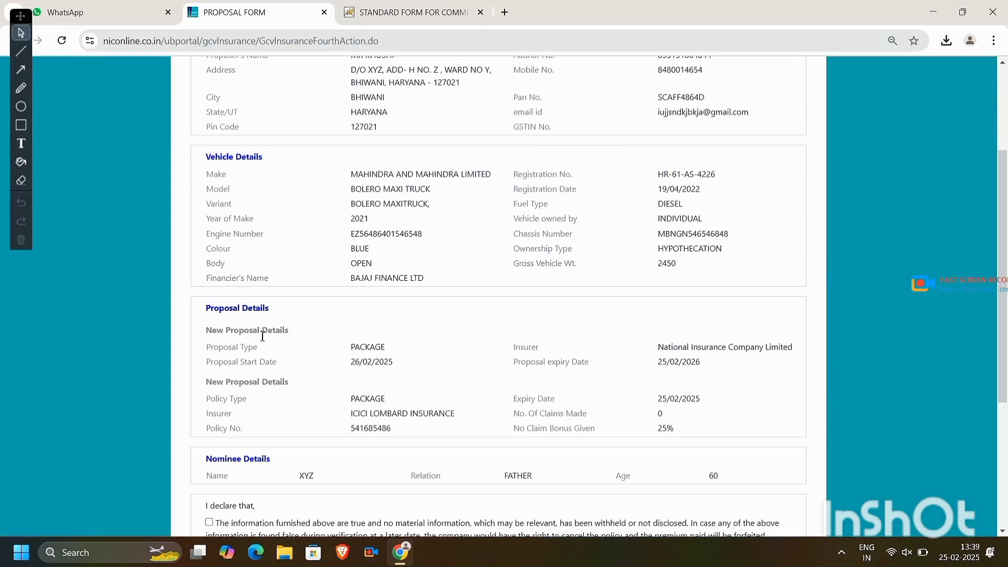
{"action": "scroll", "coordinate": [263, 336], "scroll_direction": "down", "scroll_amount": 1}
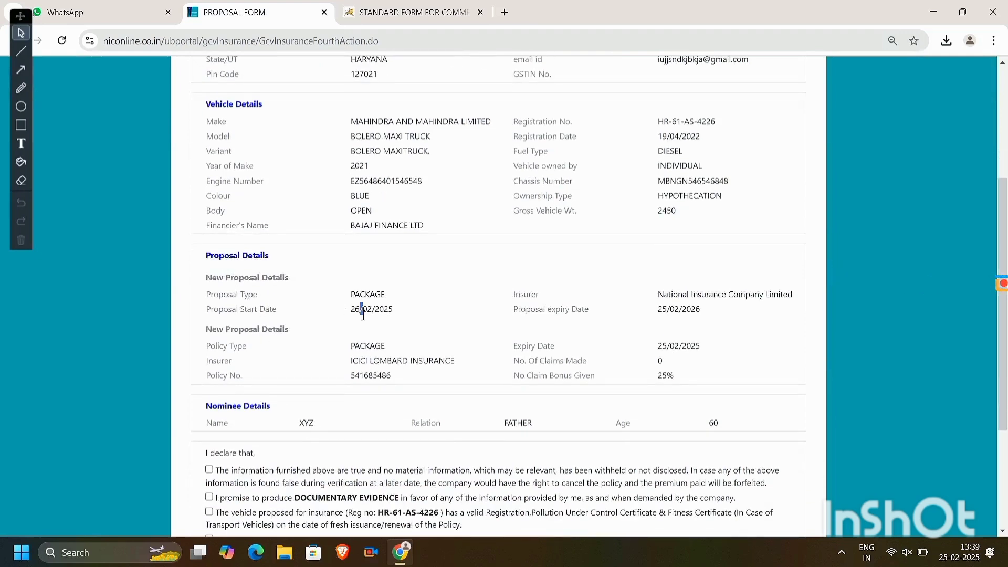
- Tick the four declarations, generate the printable proposal, and return to the Proposal Form
{"action": "left_click", "coordinate": [356, 371]}
{"action": "scroll", "coordinate": [189, 388], "scroll_direction": "down", "scroll_amount": 4}
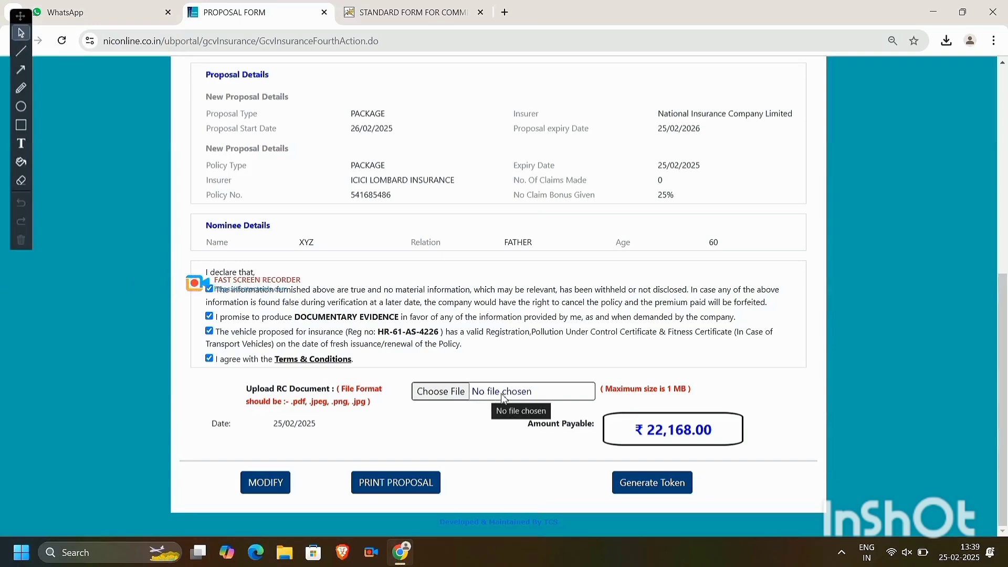
{"action": "left_click", "coordinate": [408, 488]}
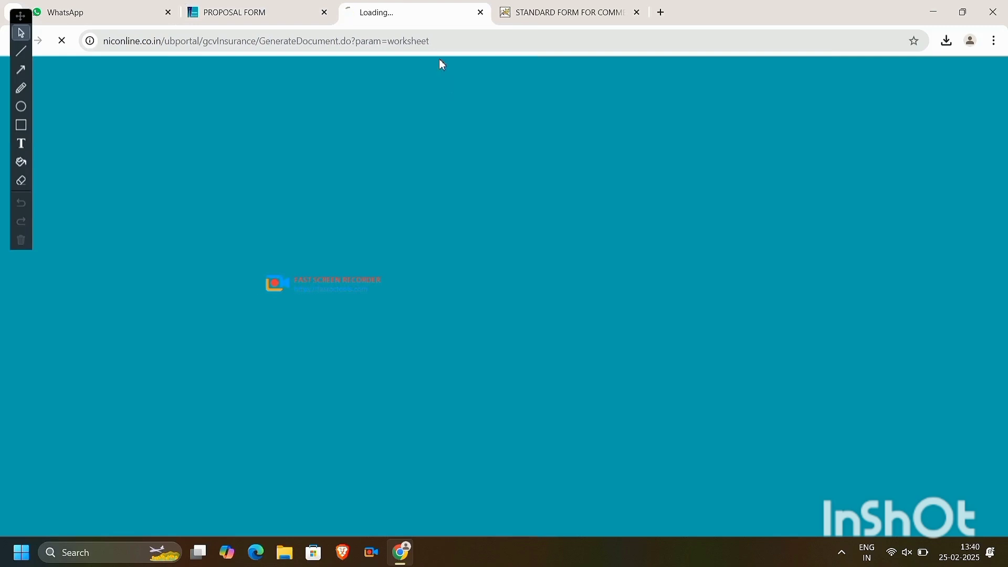
{"action": "left_click", "coordinate": [252, 12]}
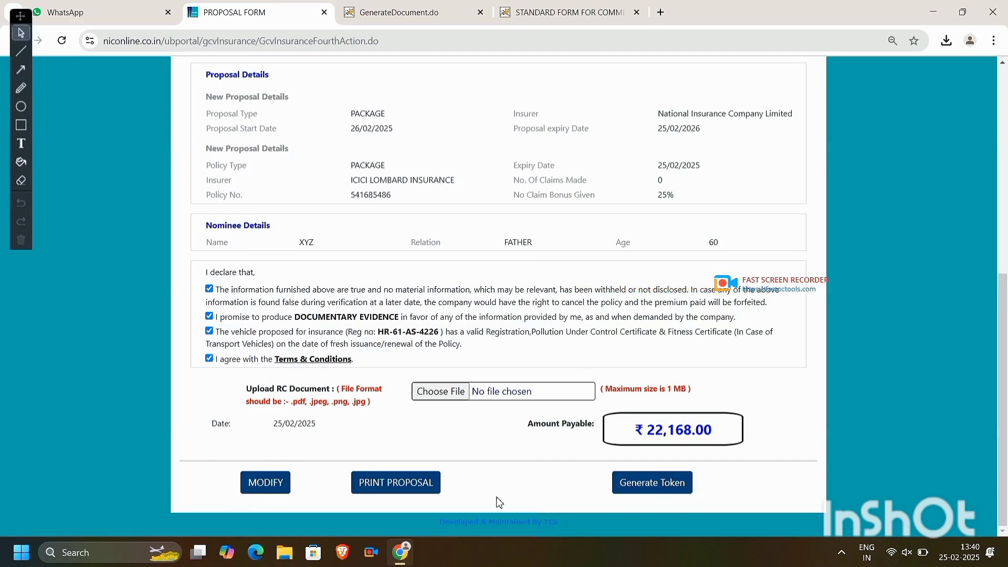
{"action": "scroll", "coordinate": [499, 503], "scroll_direction": "up", "scroll_amount": 8}
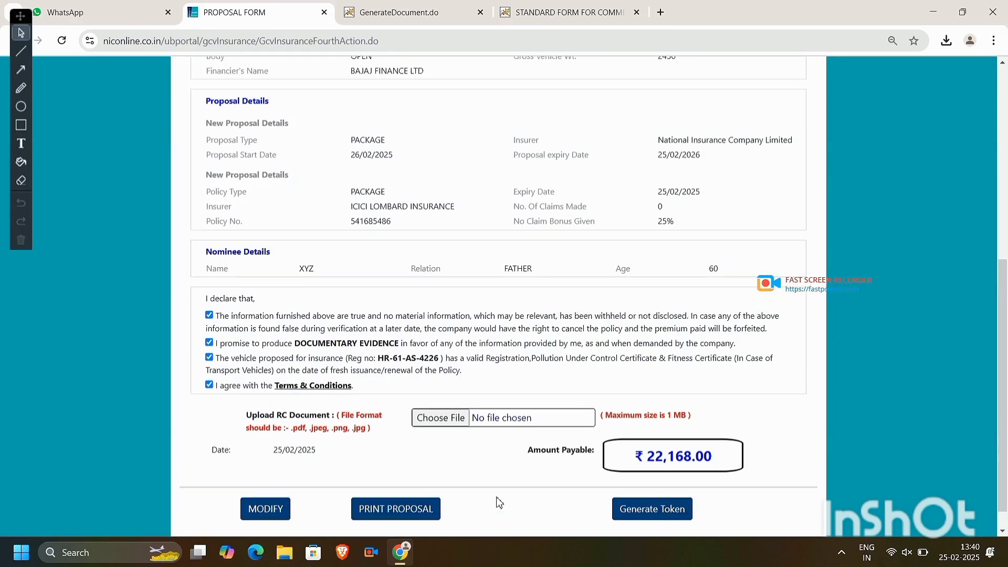
{"action": "scroll", "coordinate": [499, 503], "scroll_direction": "down", "scroll_amount": 8}
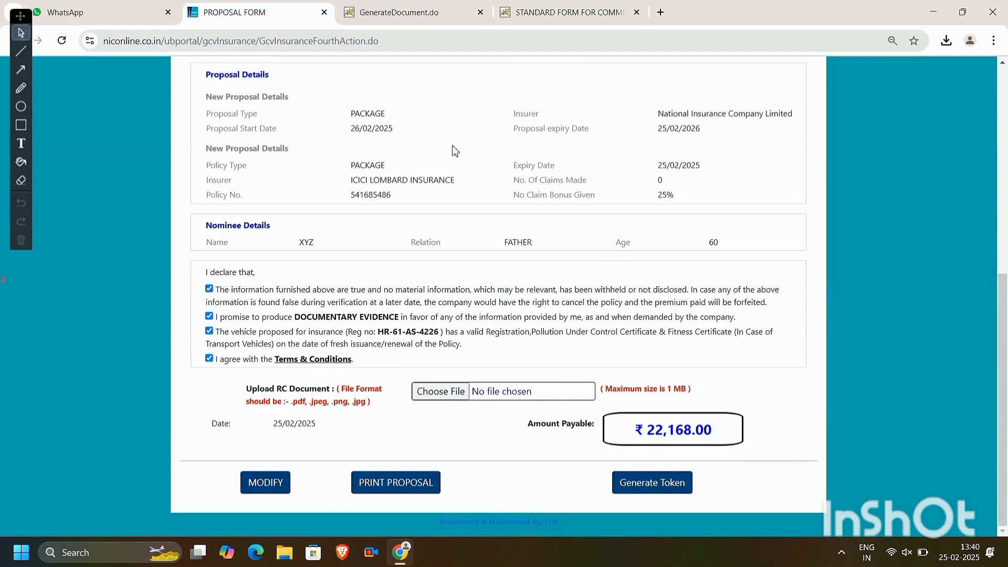
{"action": "left_click", "coordinate": [410, 5]}
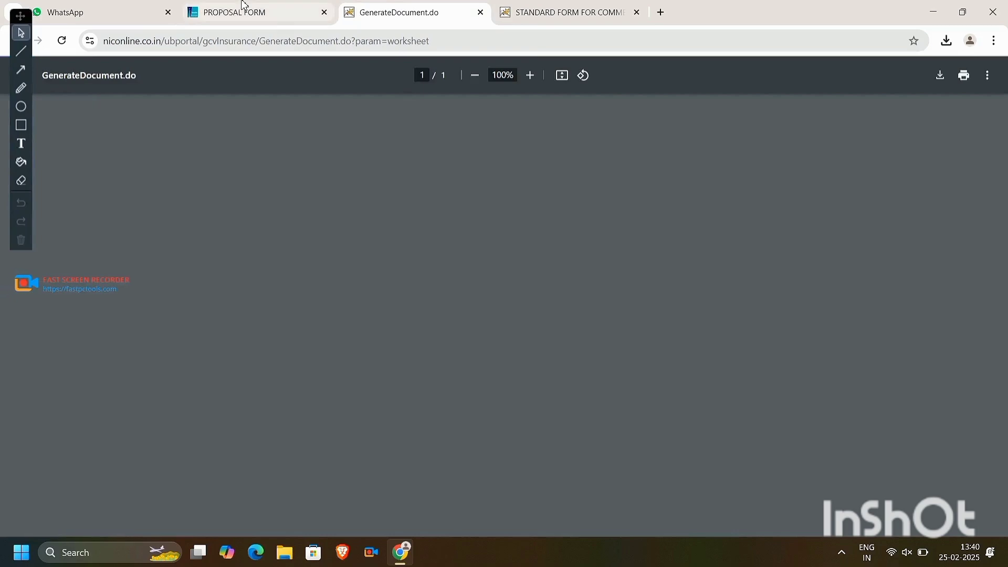
{"action": "left_click", "coordinate": [265, 7]}
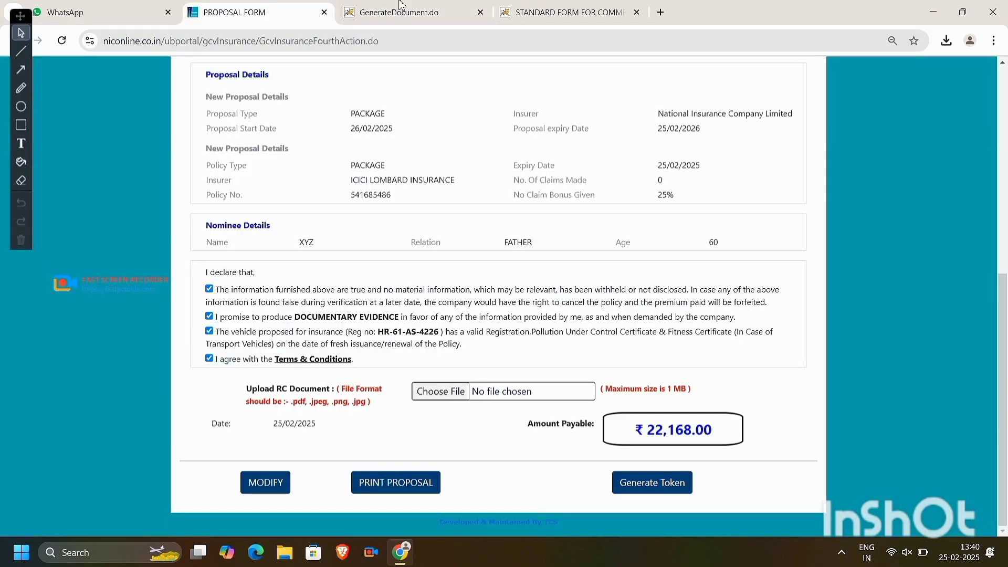
{"action": "left_click", "coordinate": [400, 8]}
{"action": "scroll", "coordinate": [442, 210], "scroll_direction": "down", "scroll_amount": 1}
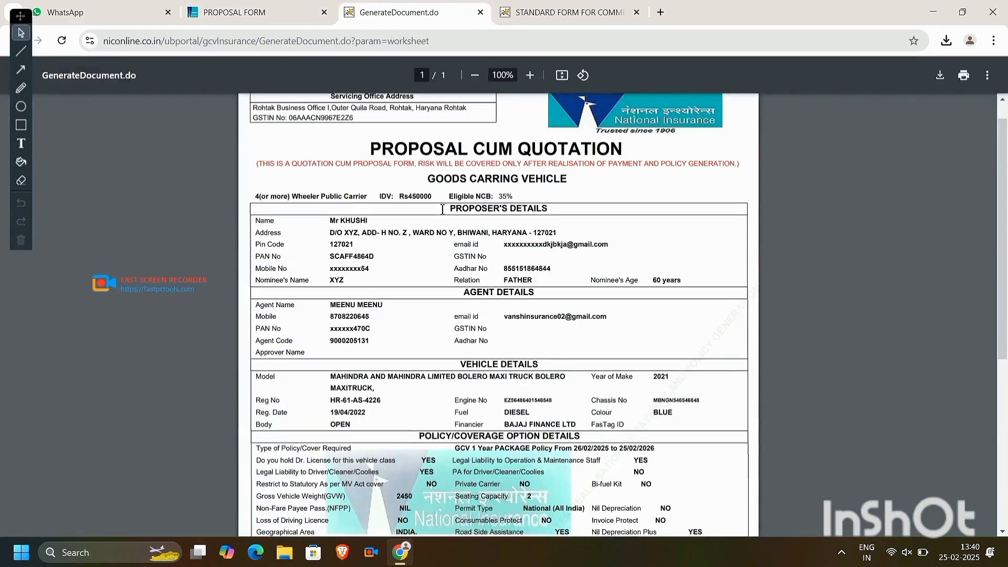
{"action": "left_click", "coordinate": [519, 199]}
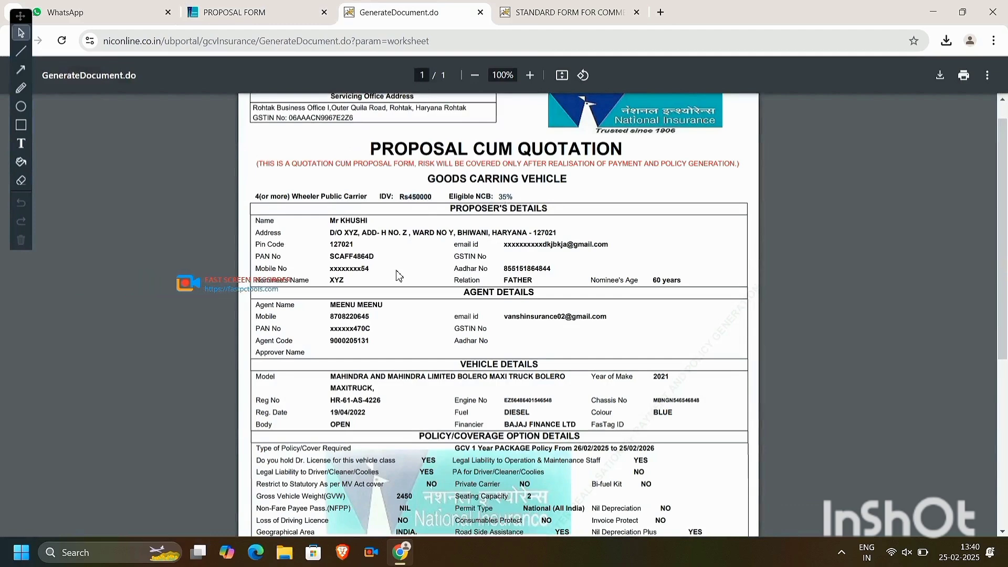
{"action": "scroll", "coordinate": [399, 277], "scroll_direction": "down", "scroll_amount": 1}
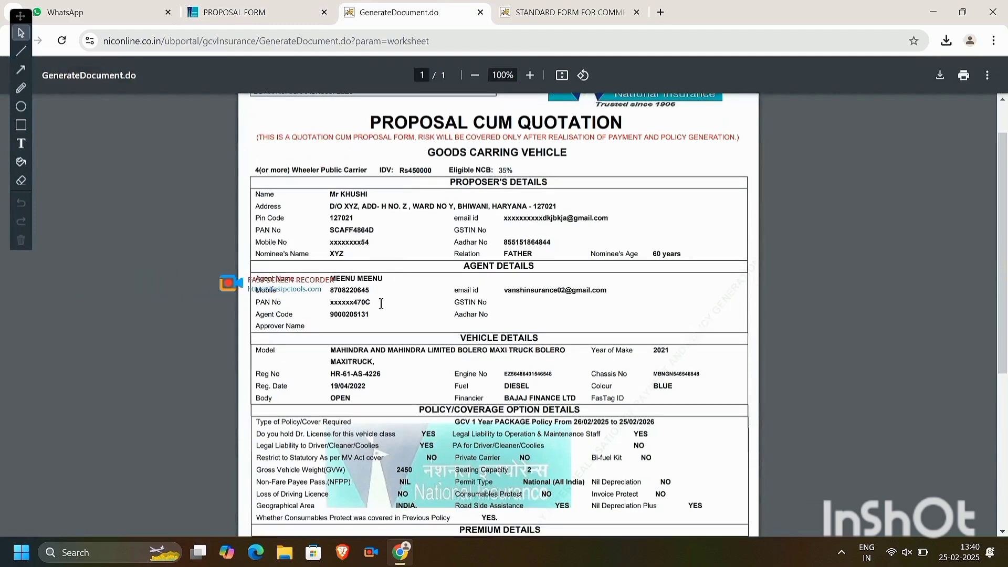
{"action": "scroll", "coordinate": [381, 303], "scroll_direction": "down", "scroll_amount": 10}
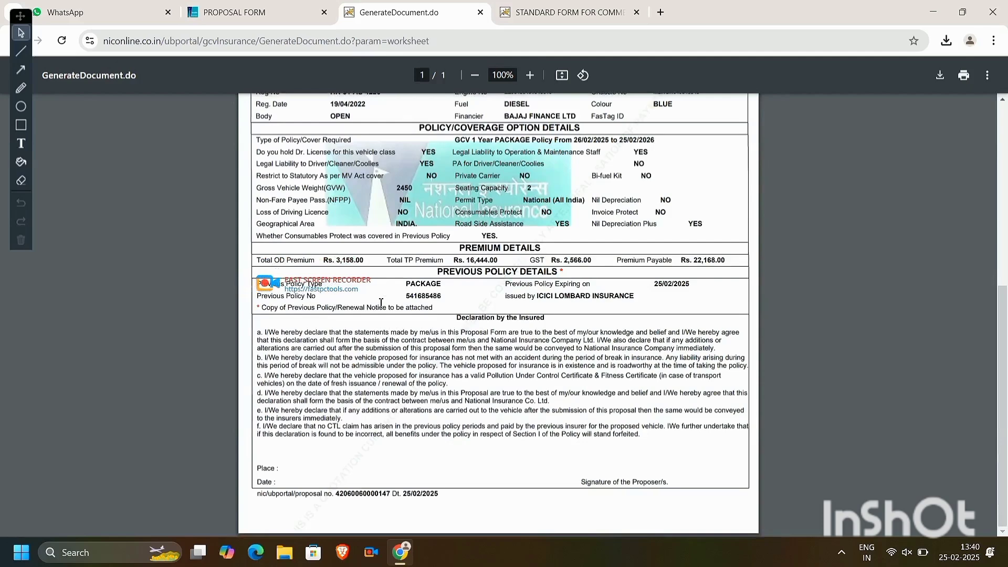
{"action": "scroll", "coordinate": [381, 303], "scroll_direction": "up", "scroll_amount": 12}
{"action": "left_click", "coordinate": [252, 5]}
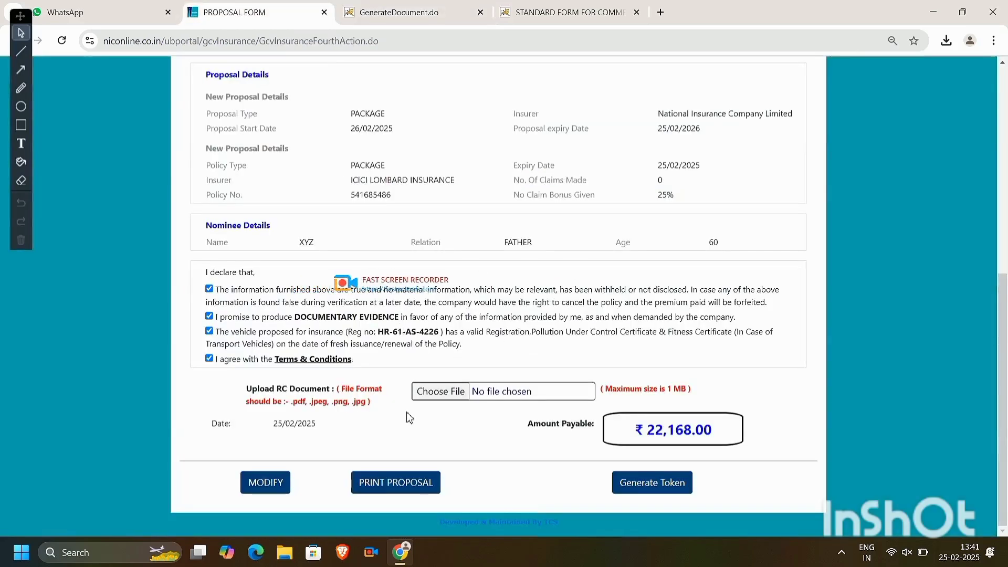
{"action": "scroll", "coordinate": [385, 251], "scroll_direction": "up", "scroll_amount": 3}
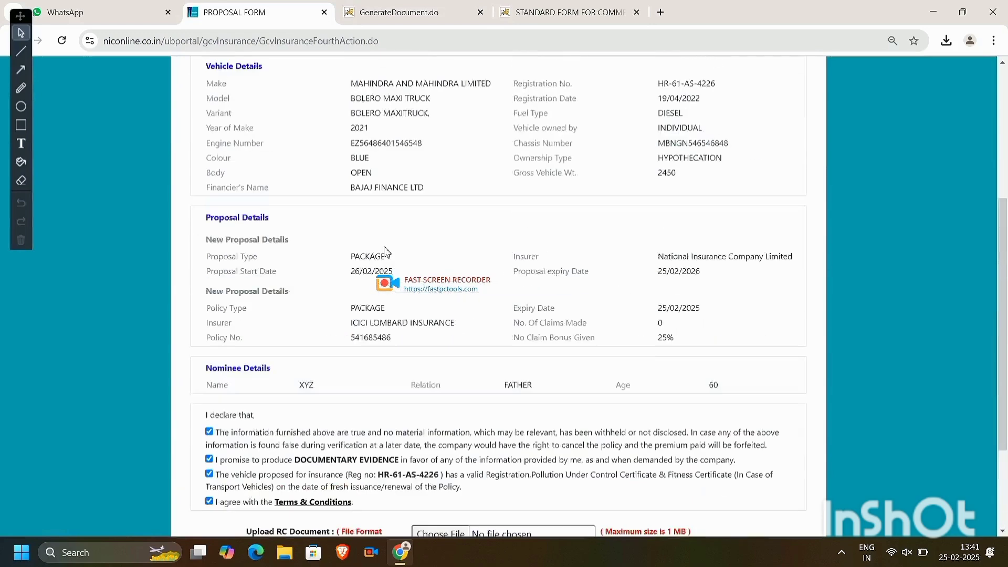
{"action": "scroll", "coordinate": [385, 251], "scroll_direction": "up", "scroll_amount": 5}
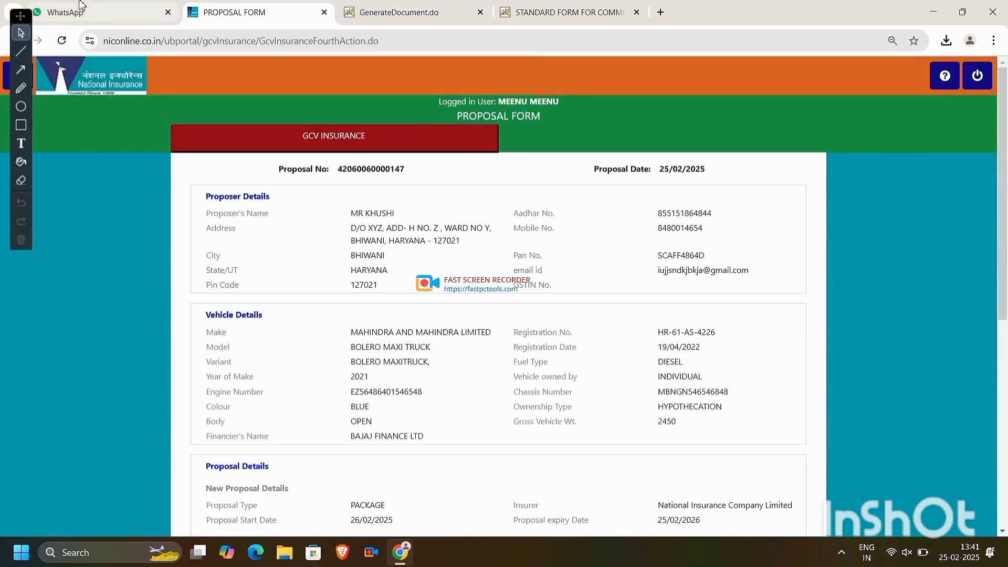
{"action": "mouse_move", "coordinate": [81, 4]}
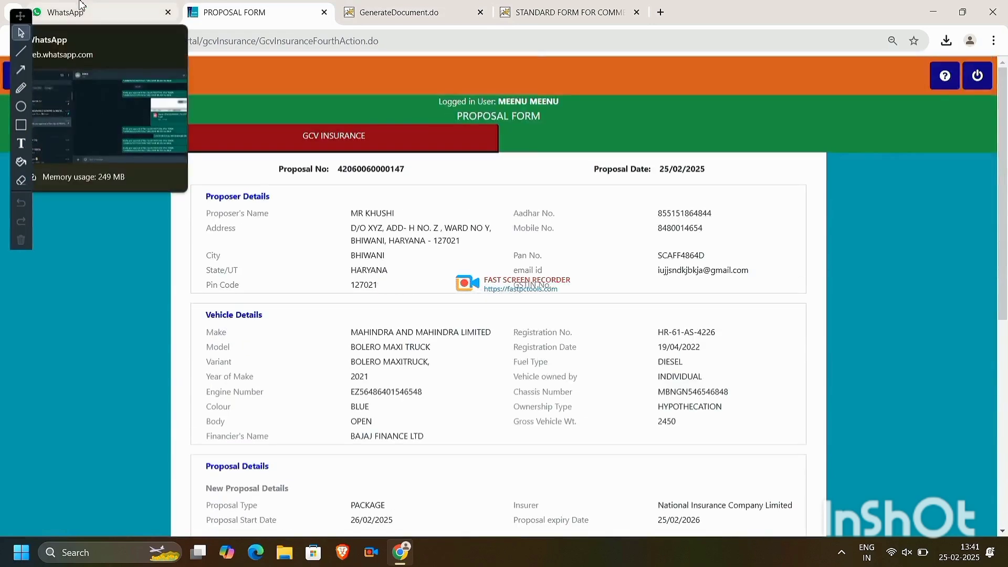